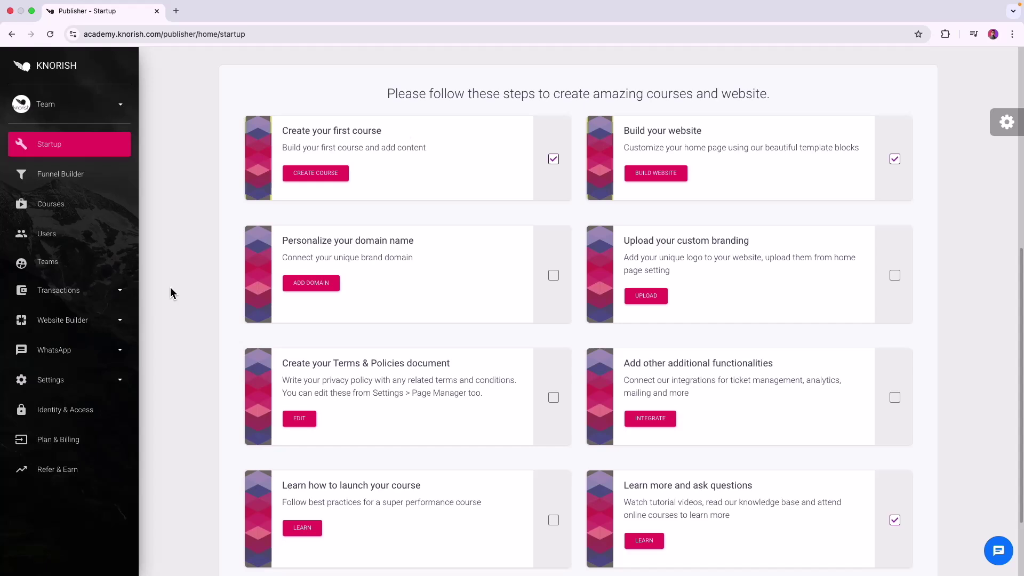
# Create a new funnel in the Funnel Builder using the EBook Funnel type.
pyautogui.click(82, 183)
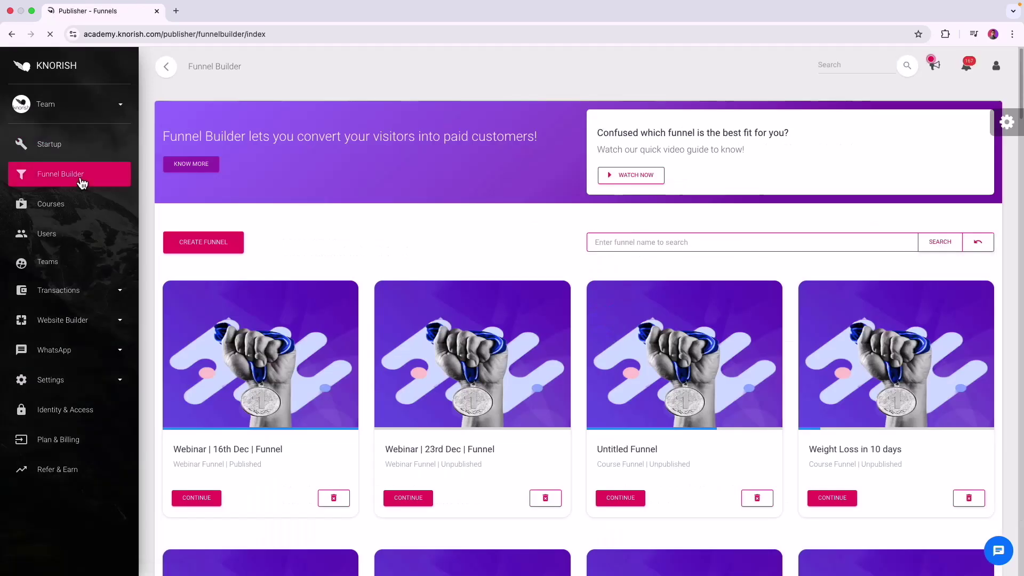
pyautogui.click(210, 246)
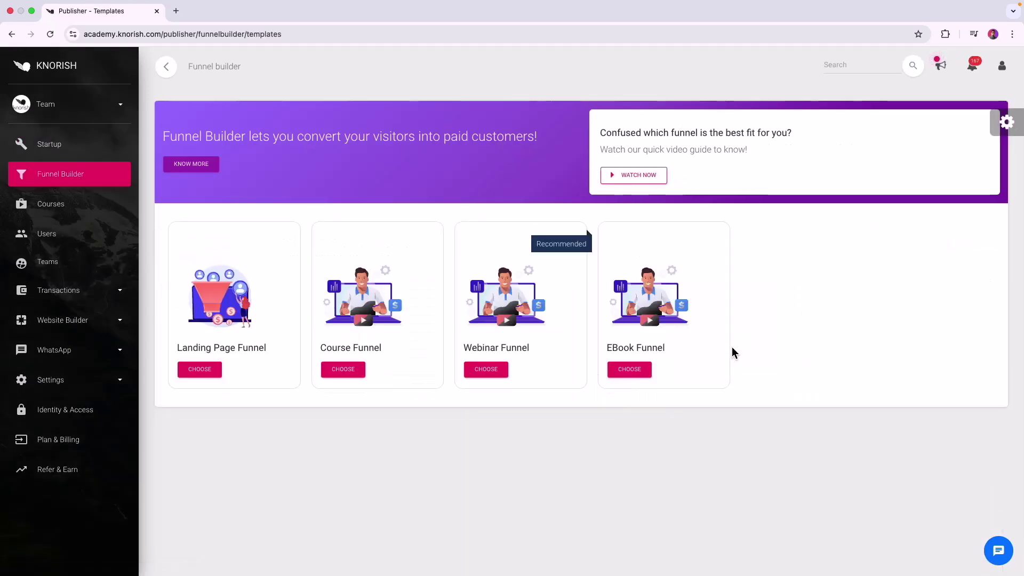
pyautogui.click(629, 370)
# Name the untitled funnel "AI powered Business Growth | Ebook Funnel".
pyautogui.scroll(-5, 240, 263)
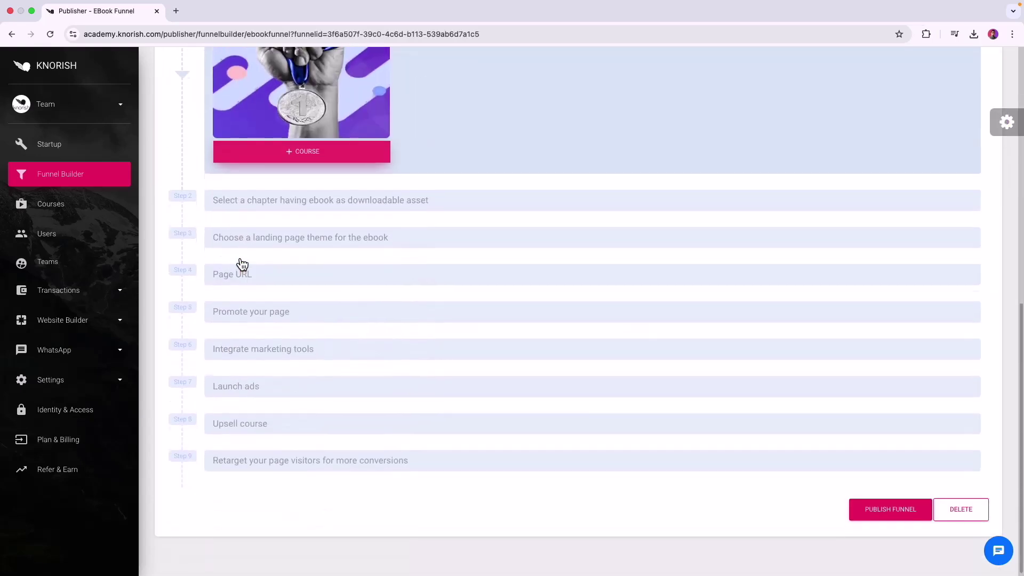
pyautogui.scroll(10, 241, 264)
pyautogui.scroll(-3, 241, 264)
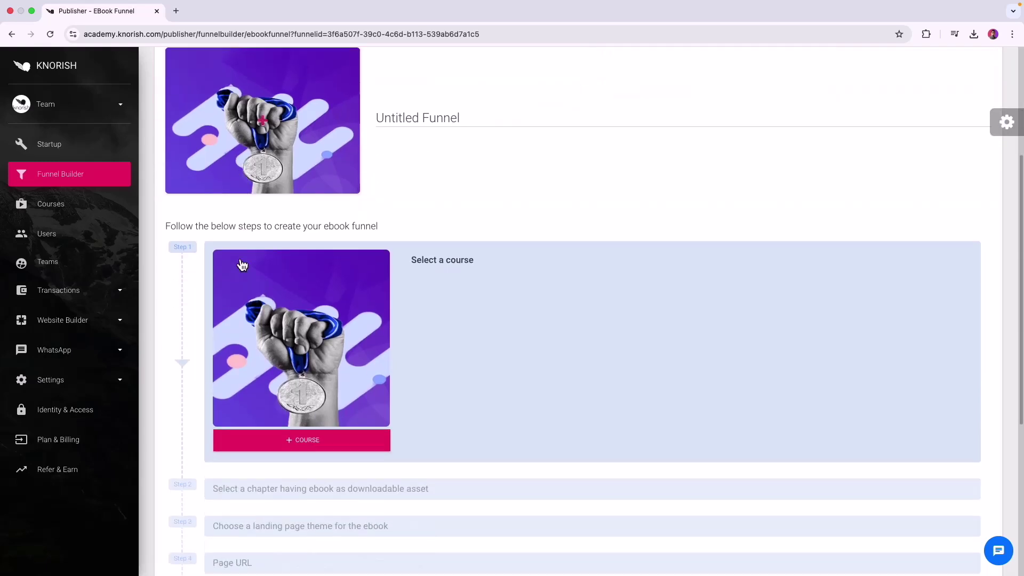
pyautogui.scroll(-5, 239, 260)
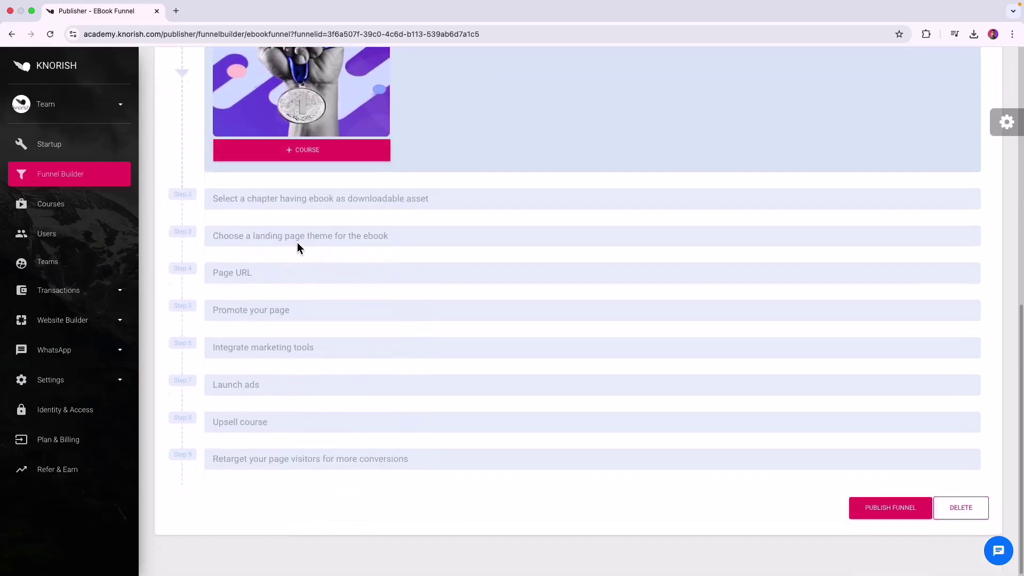
pyautogui.scroll(10, 296, 242)
pyautogui.click(482, 323)
pyautogui.tripleClick(482, 323)
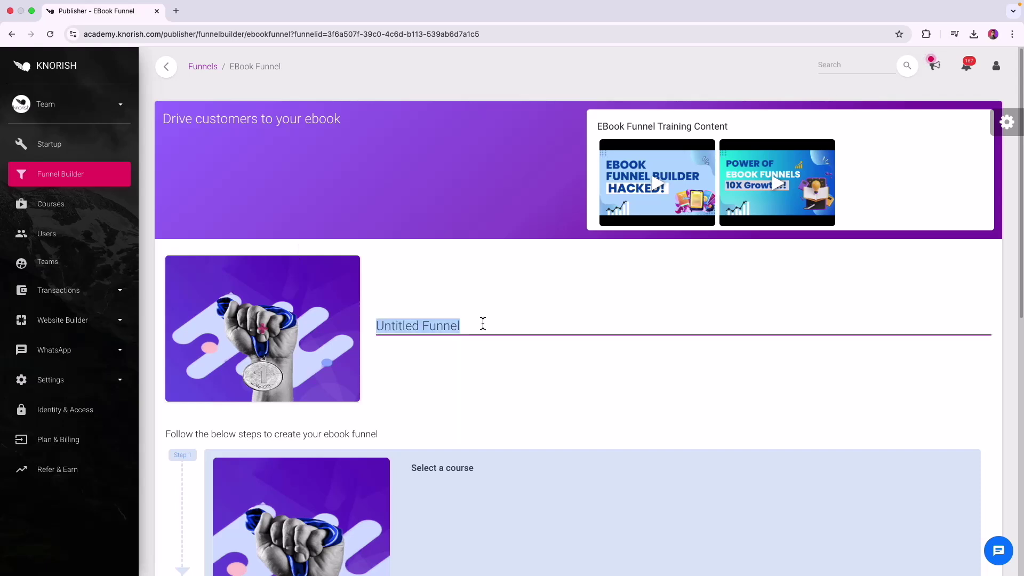
pyautogui.write('AI powered Business Growth | Ebook Funnel')
# From the funnel's course selection step, create a new course named "AI powered Business Growth".
pyautogui.scroll(-3, 482, 323)
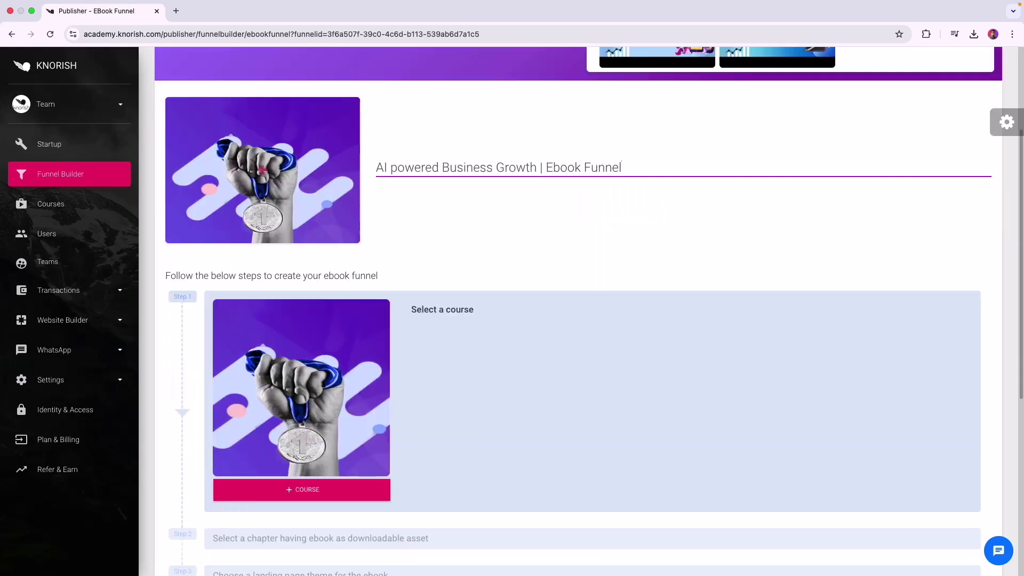
pyautogui.click(331, 491)
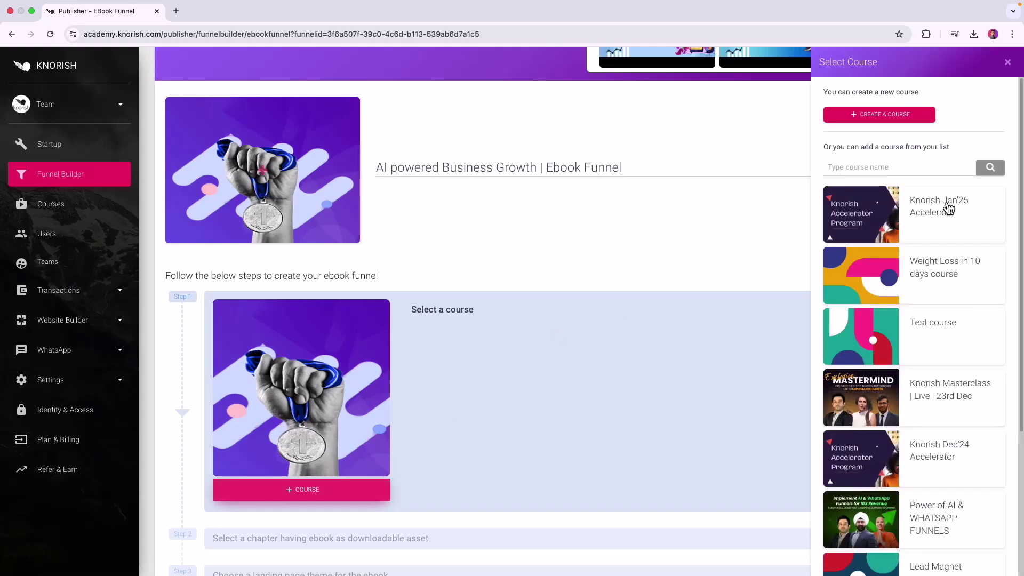
pyautogui.scroll(-2, 937, 322)
pyautogui.scroll(2, 940, 325)
pyautogui.click(883, 119)
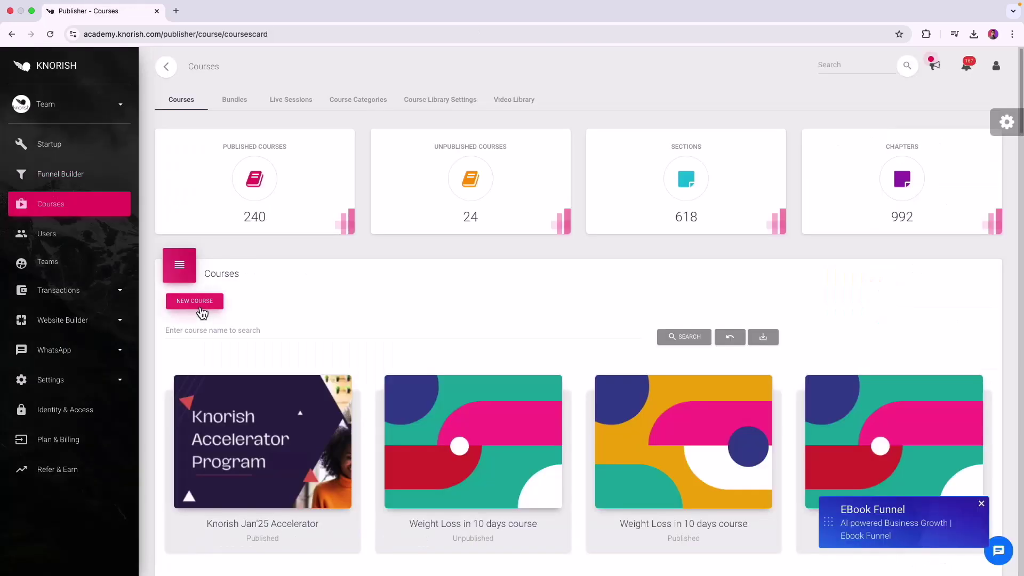
pyautogui.click(201, 307)
pyautogui.click(503, 309)
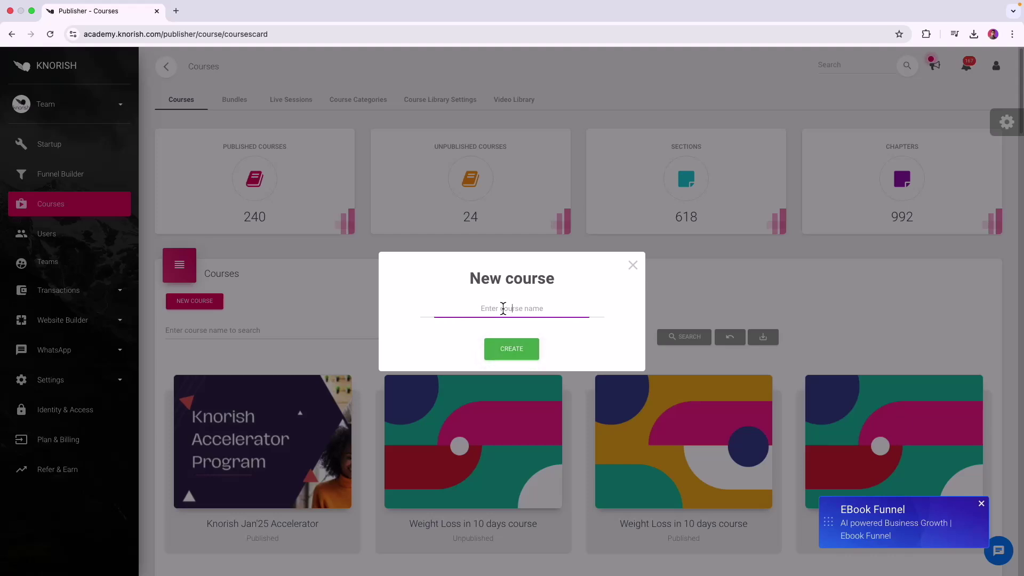
pyautogui.write('AI powered Business Growth')
pyautogui.click(511, 341)
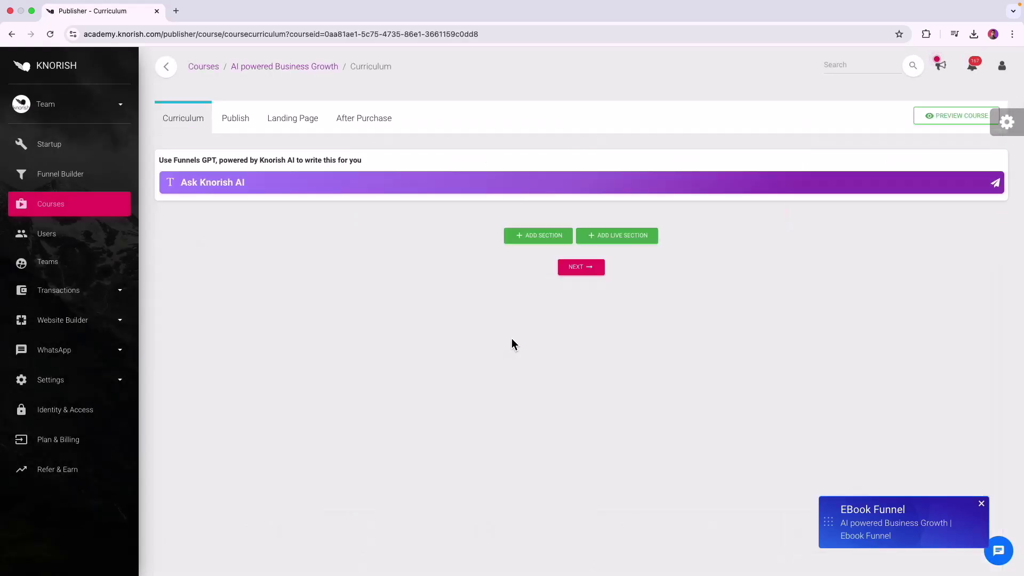
# Add a section named "AI powered Business Growth Introduction" containing a chapter named "AI powered Business Growth".
pyautogui.click(539, 241)
pyautogui.click(539, 241)
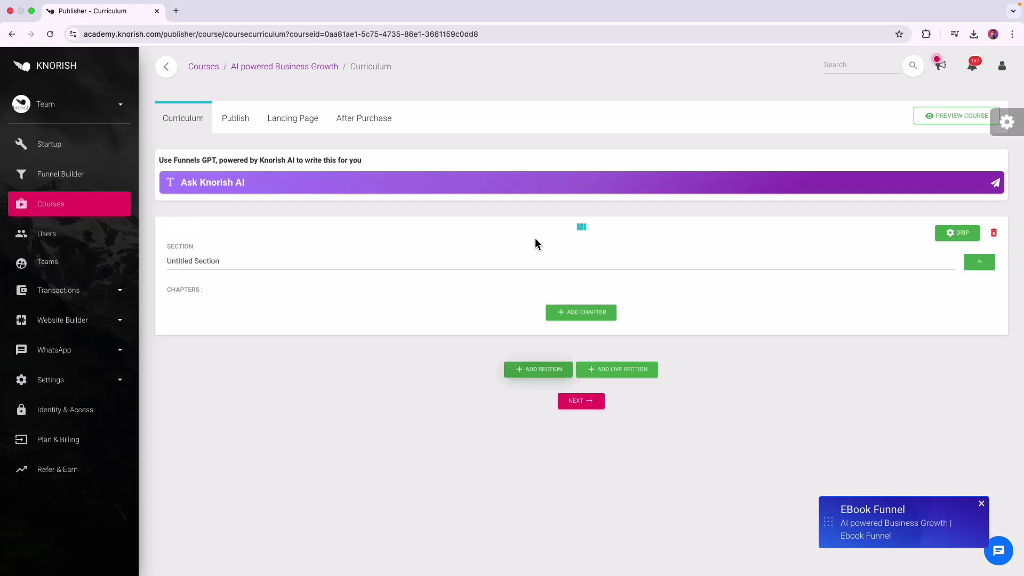
pyautogui.click(585, 315)
pyautogui.tripleClick(254, 262)
pyautogui.write('AI powered Business Growth')
pyautogui.write('Introduction')
pyautogui.tripleClick(272, 312)
pyautogui.write('AI powered Business Growth')
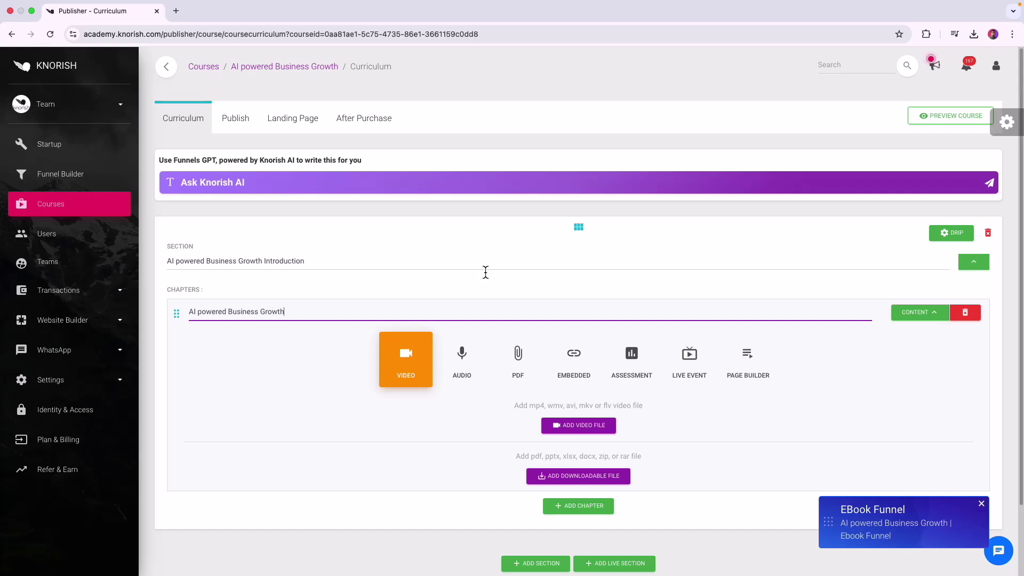
# Attach the AI Powered Business ebook PDF from the Desktop as the chapter's downloadable file.
pyautogui.click(580, 476)
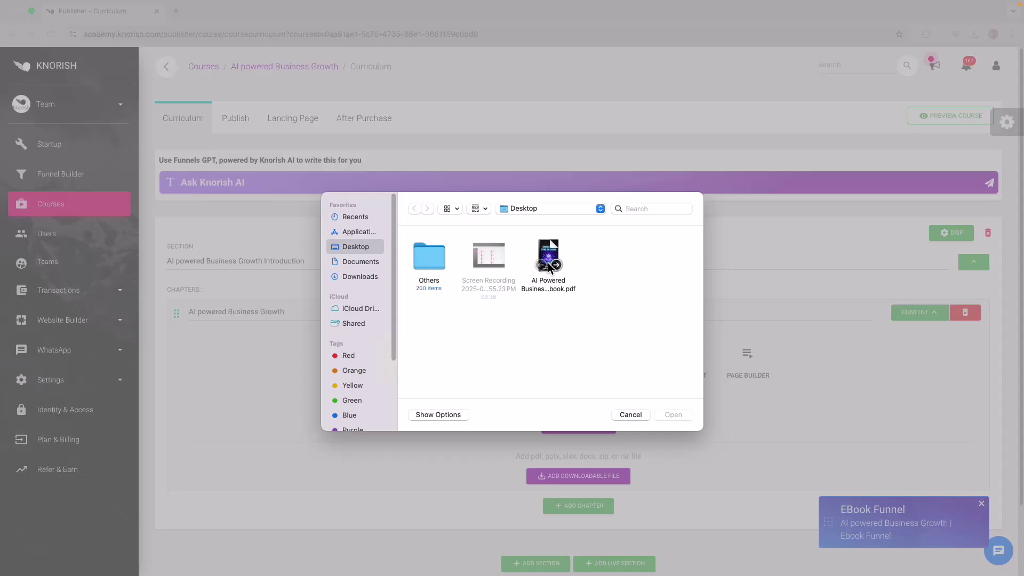
pyautogui.click(550, 253)
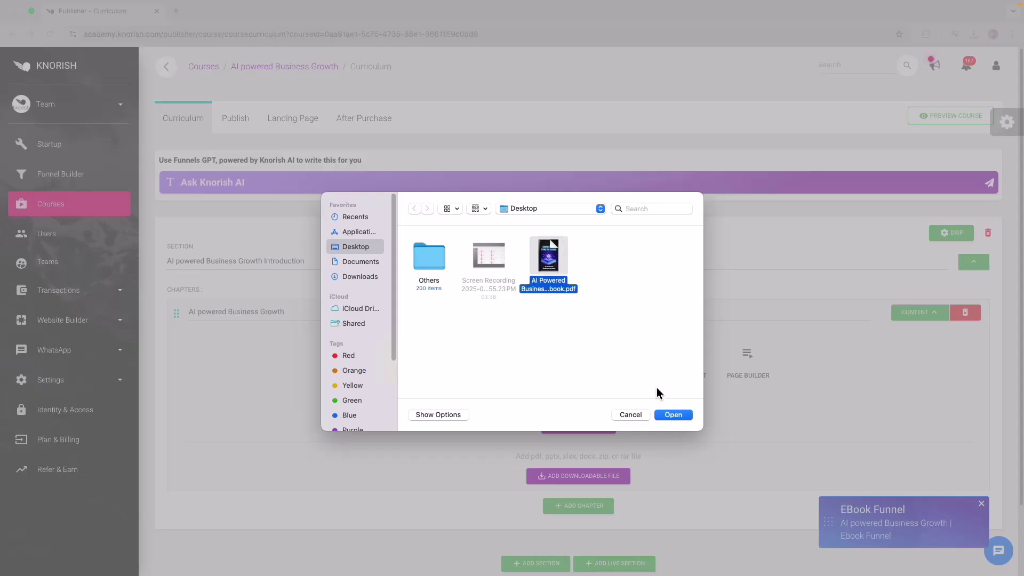
pyautogui.click(673, 415)
# Disable chat in the course's publish settings and publish the course.
pyautogui.scroll(-2, 698, 403)
pyautogui.click(583, 515)
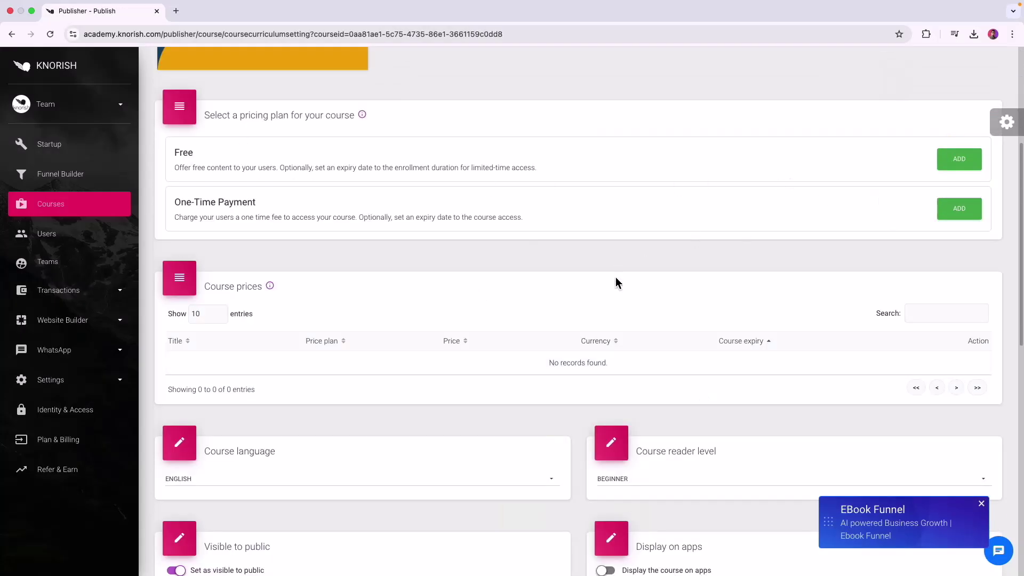
pyautogui.scroll(-8, 616, 299)
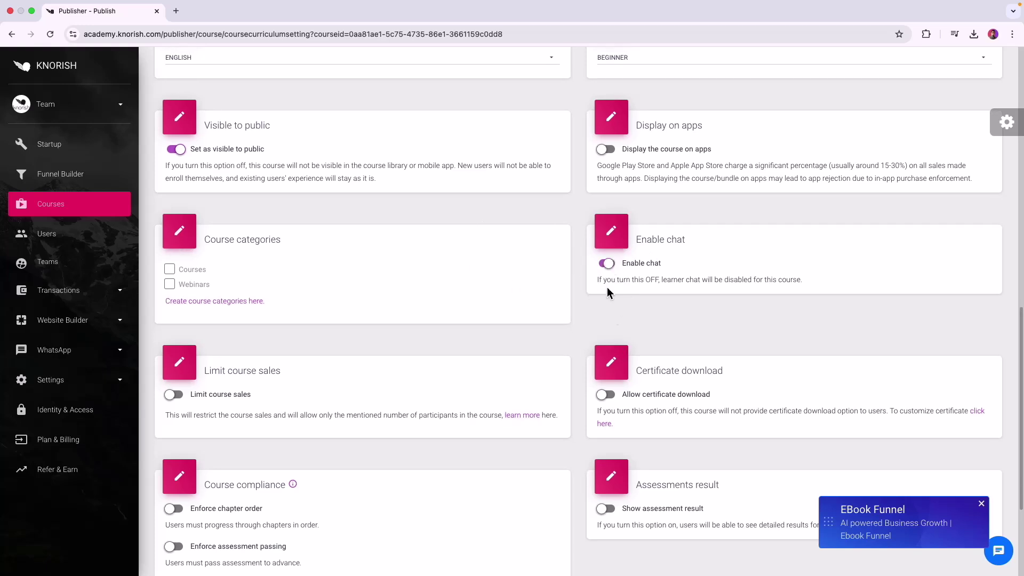
pyautogui.click(608, 264)
pyautogui.scroll(-3, 613, 331)
pyautogui.click(590, 510)
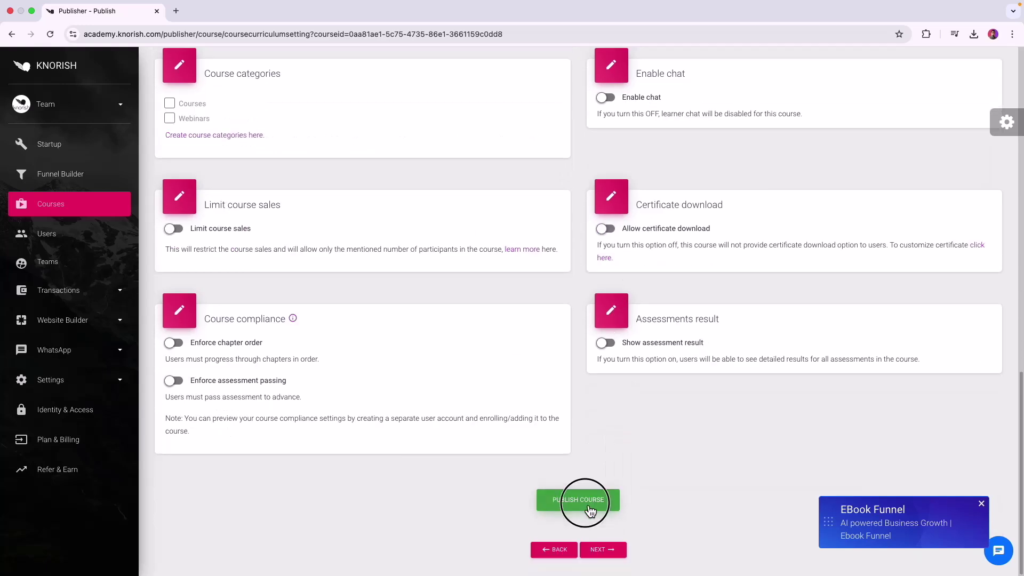
pyautogui.click(528, 382)
# Return to the ebook funnel and assign the "AI powered Business Growth" course and its chapter of the same name.
pyautogui.moveTo(871, 526); pyautogui.dragTo(886, 324)
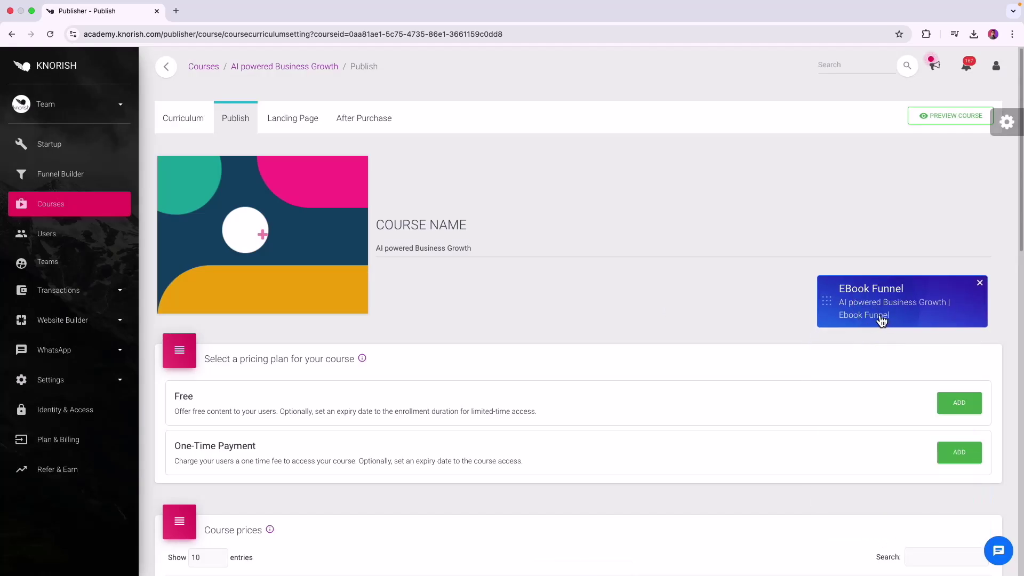
pyautogui.click(877, 309)
pyautogui.scroll(-8, 822, 311)
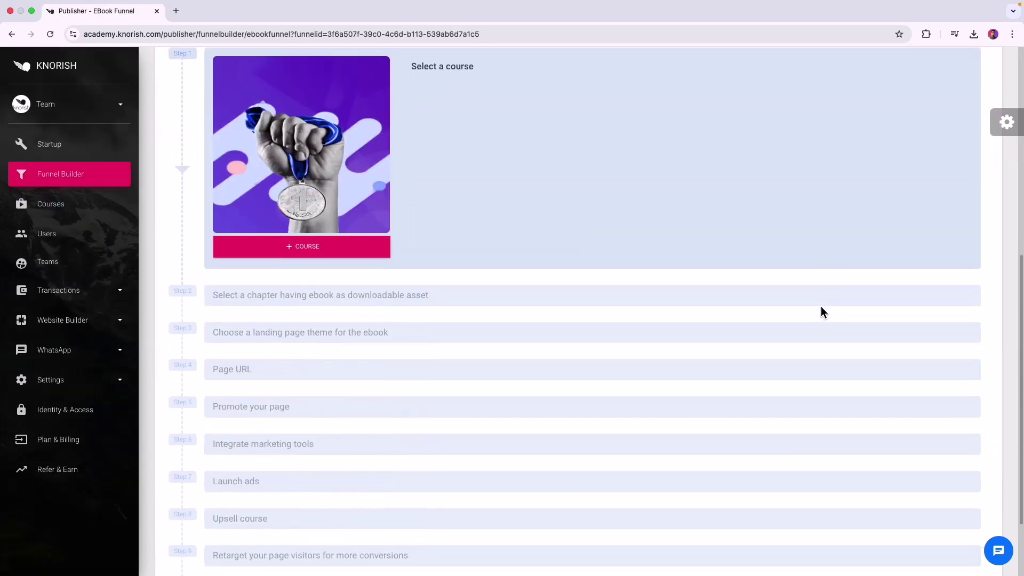
pyautogui.click(346, 253)
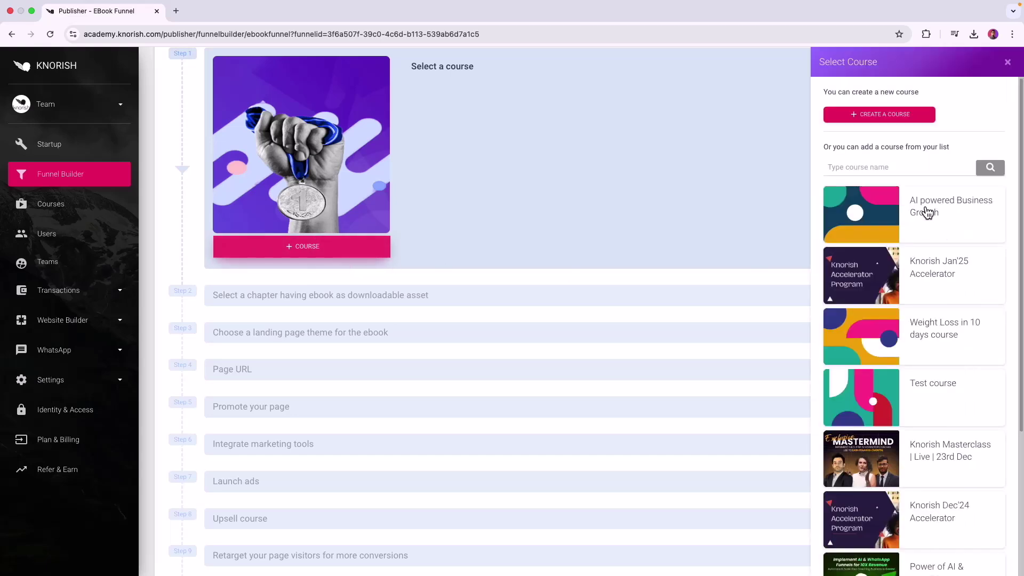
pyautogui.click(926, 212)
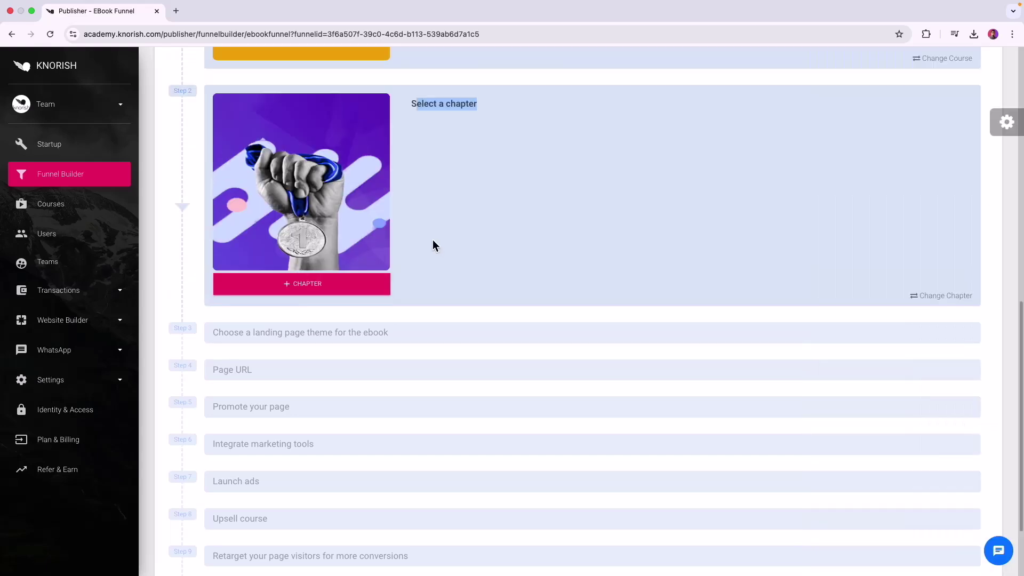
pyautogui.click(359, 294)
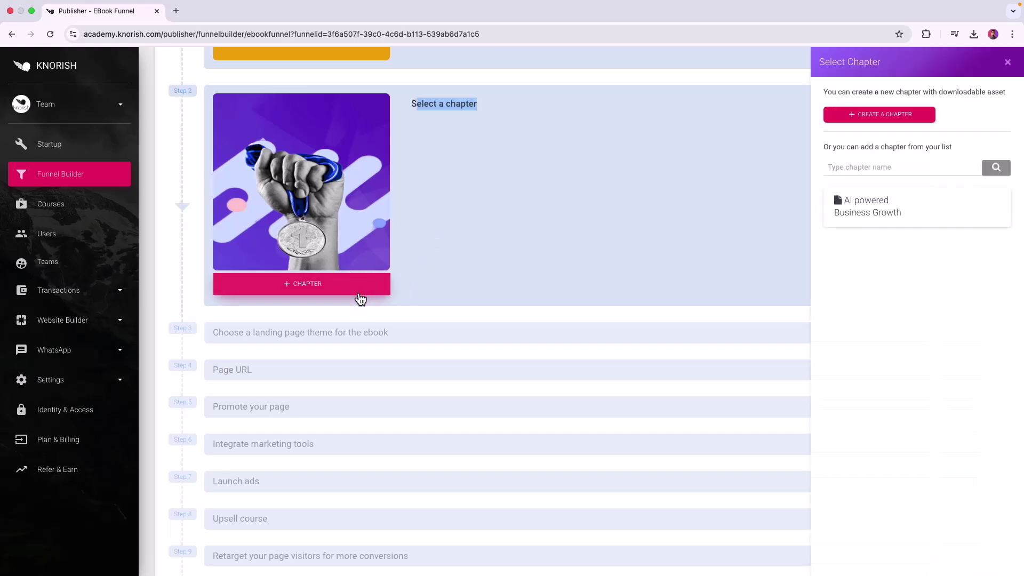
pyautogui.click(876, 213)
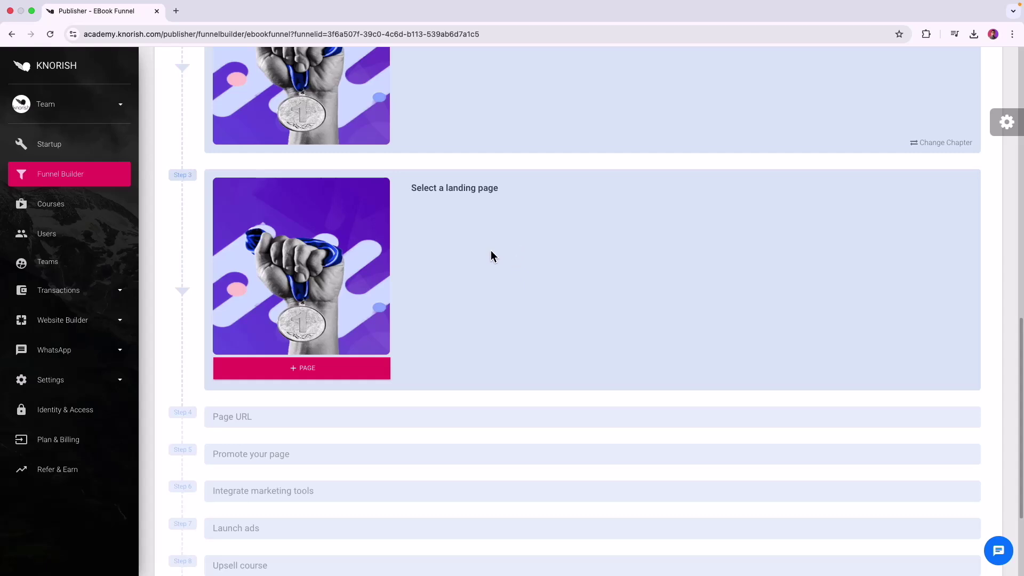
# Start a new landing page from the funnel's landing page step and filter the templates to Ebook Page.
pyautogui.click(332, 375)
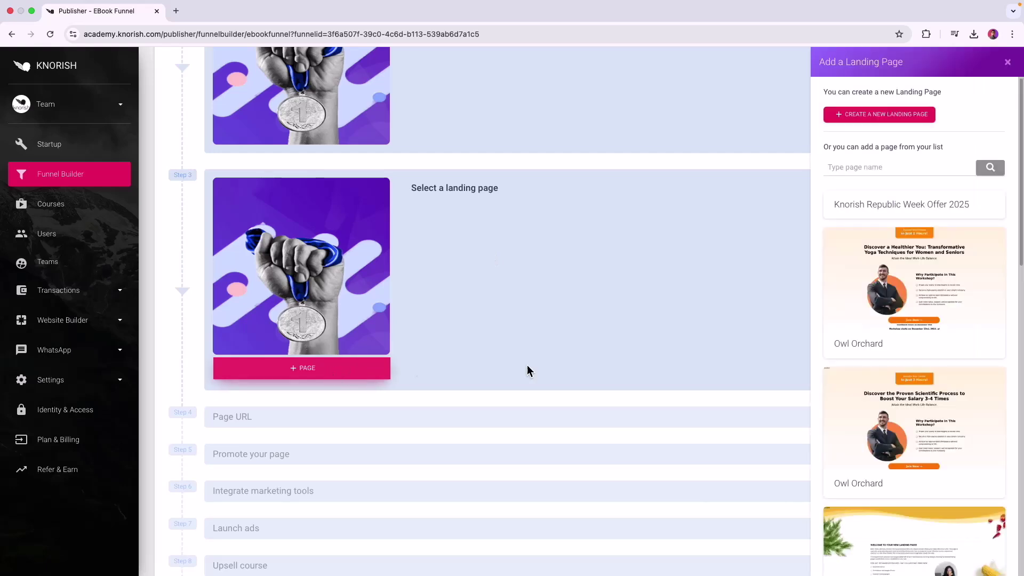
pyautogui.scroll(-10, 926, 303)
pyautogui.scroll(7, 925, 320)
pyautogui.scroll(-4, 924, 341)
pyautogui.scroll(1, 922, 359)
pyautogui.scroll(8, 922, 360)
pyautogui.click(881, 120)
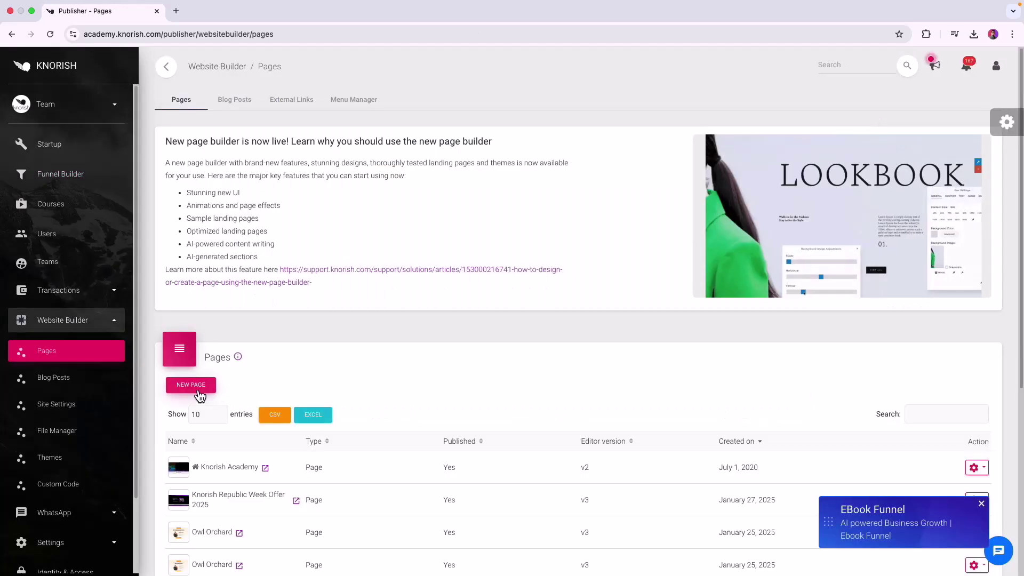
pyautogui.click(196, 387)
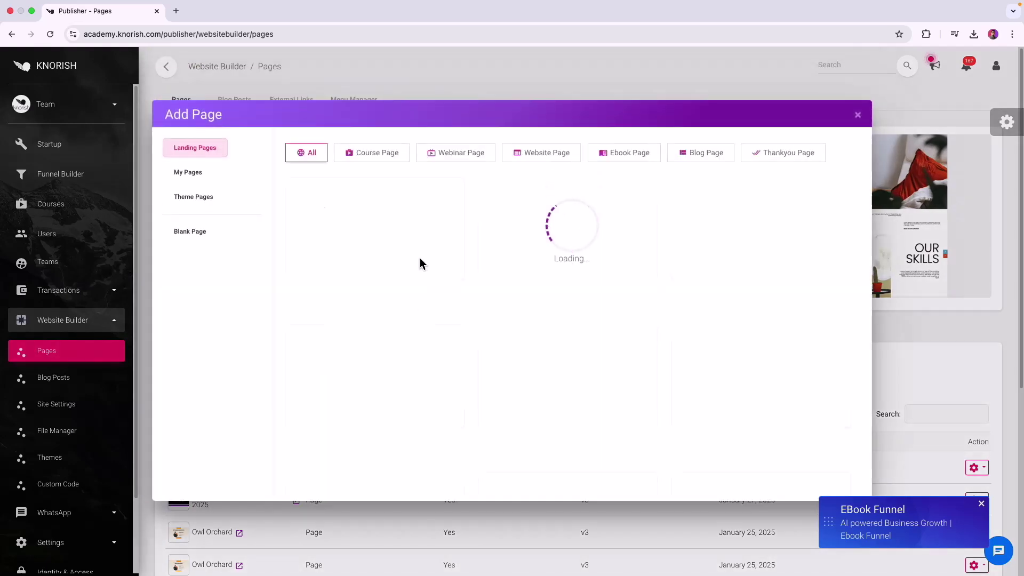
pyautogui.click(404, 156)
pyautogui.click(541, 154)
pyautogui.click(611, 160)
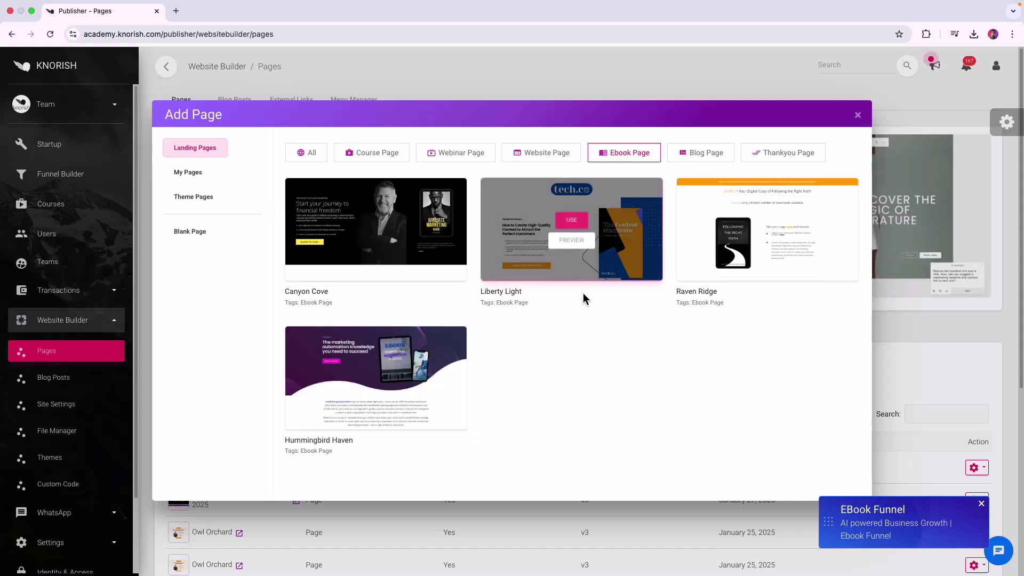
# Preview the Liberty Light ebook template and use it to create the new page.
pyautogui.click(576, 244)
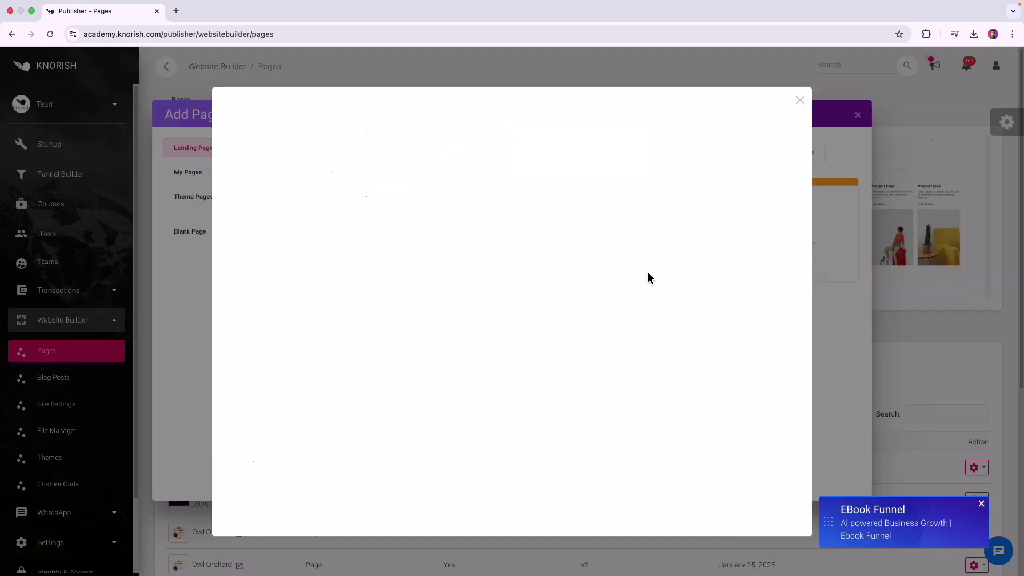
pyautogui.scroll(-10, 539, 322)
pyautogui.scroll(-10, 541, 327)
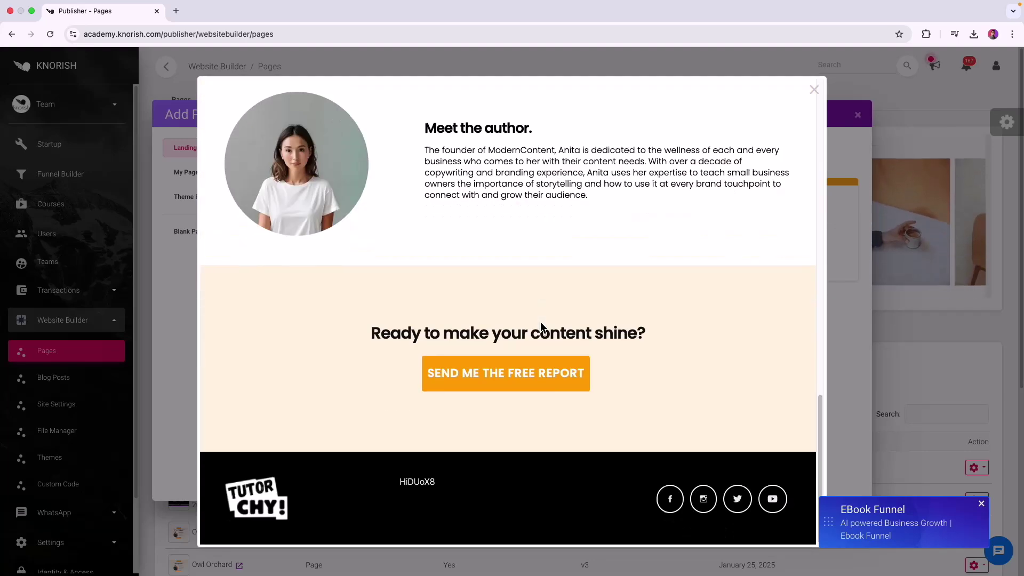
pyautogui.scroll(20, 541, 327)
pyautogui.click(814, 89)
pyautogui.click(574, 225)
pyautogui.click(512, 382)
# Turn off the top menu and footer on the Liberty Light page, set it as published and save the settings.
pyautogui.scroll(-8, 480, 377)
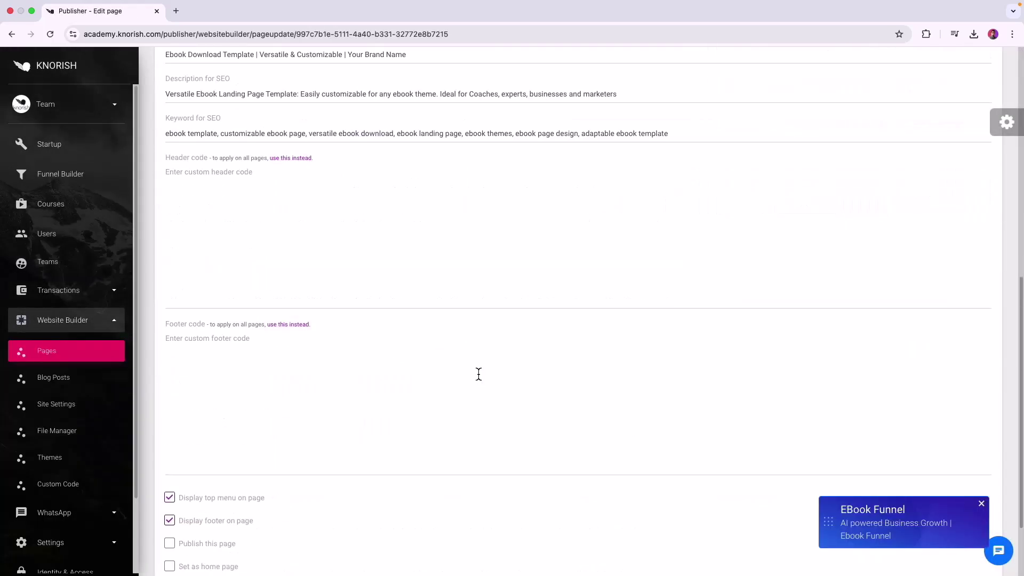
pyautogui.scroll(-2, 478, 374)
pyautogui.click(171, 425)
pyautogui.click(170, 403)
pyautogui.click(177, 446)
pyautogui.click(186, 529)
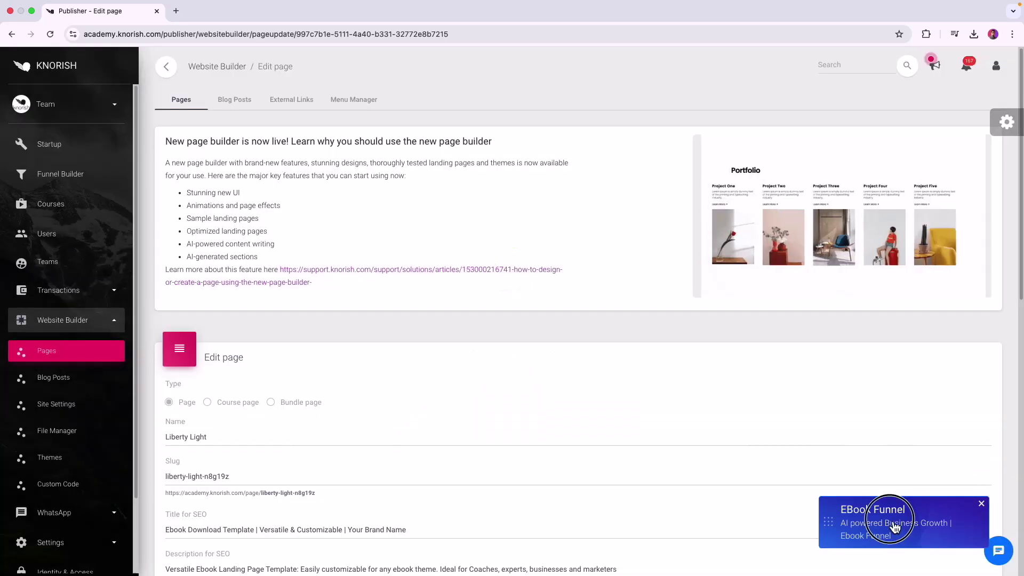
# Return to the ebook funnel and assign the Liberty Light page as its landing page.
pyautogui.moveTo(897, 533); pyautogui.dragTo(888, 343)
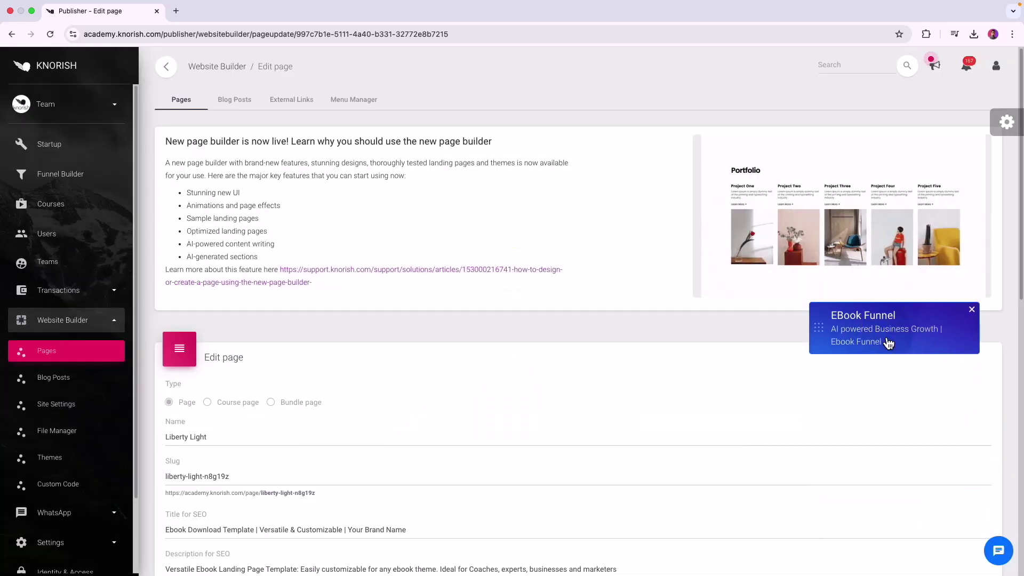
pyautogui.click(887, 343)
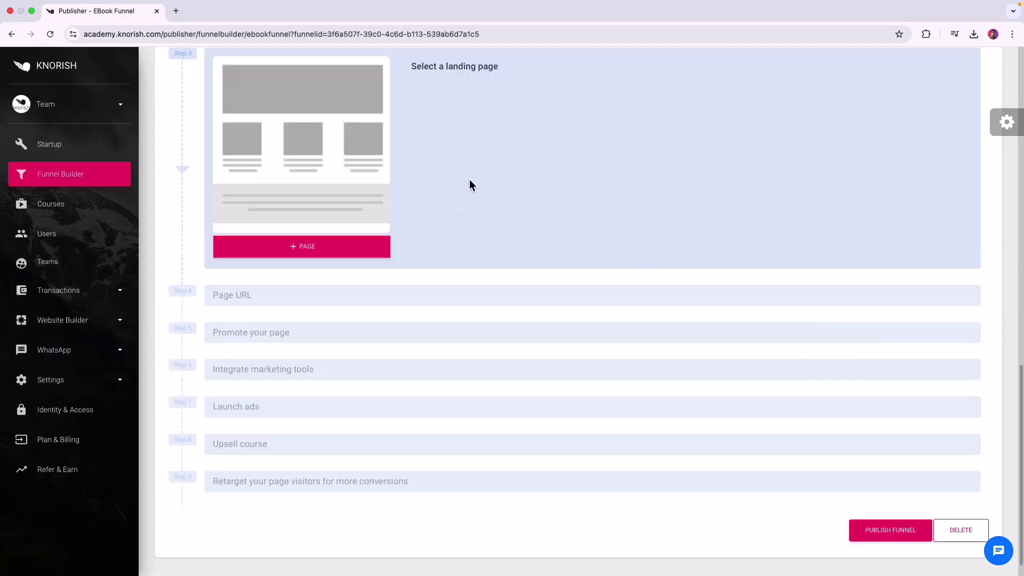
pyautogui.click(315, 250)
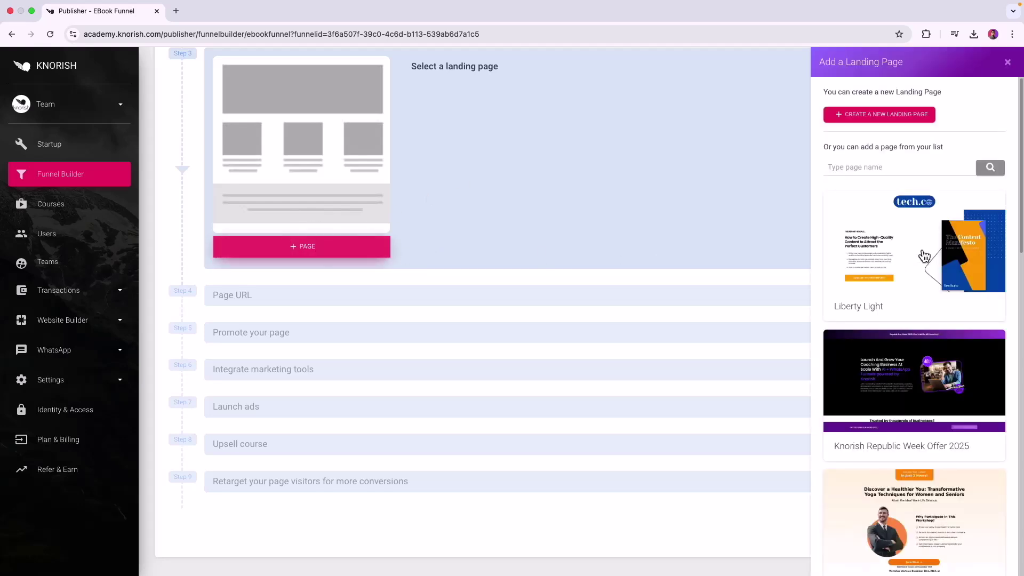
pyautogui.click(924, 256)
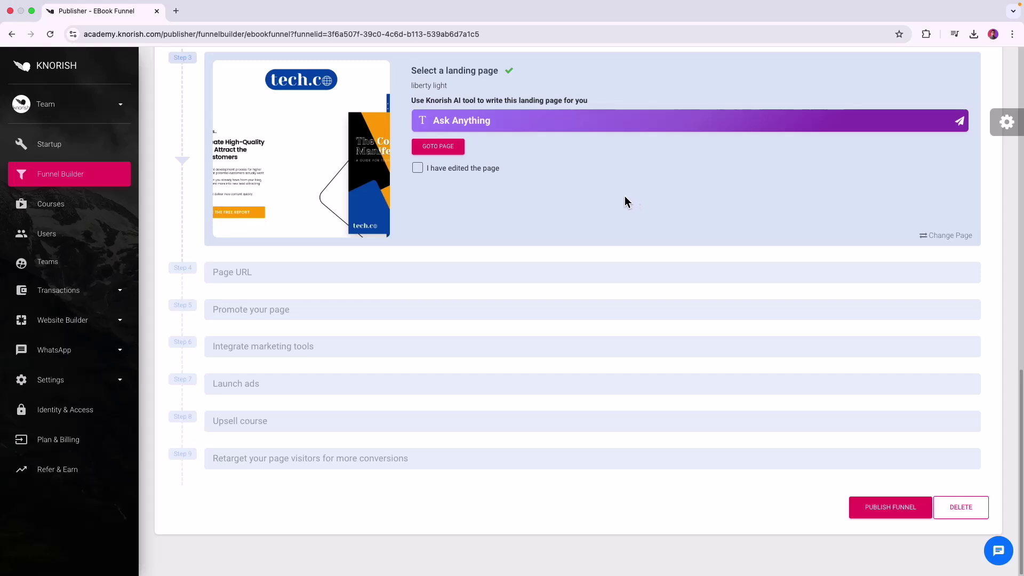
# Ask Funnels GPT, as an AI powered business growth coach helping entrepreneurs and business owners, to write 5 strong headlines for the Ebook landing page.
pyautogui.scroll(1, 626, 200)
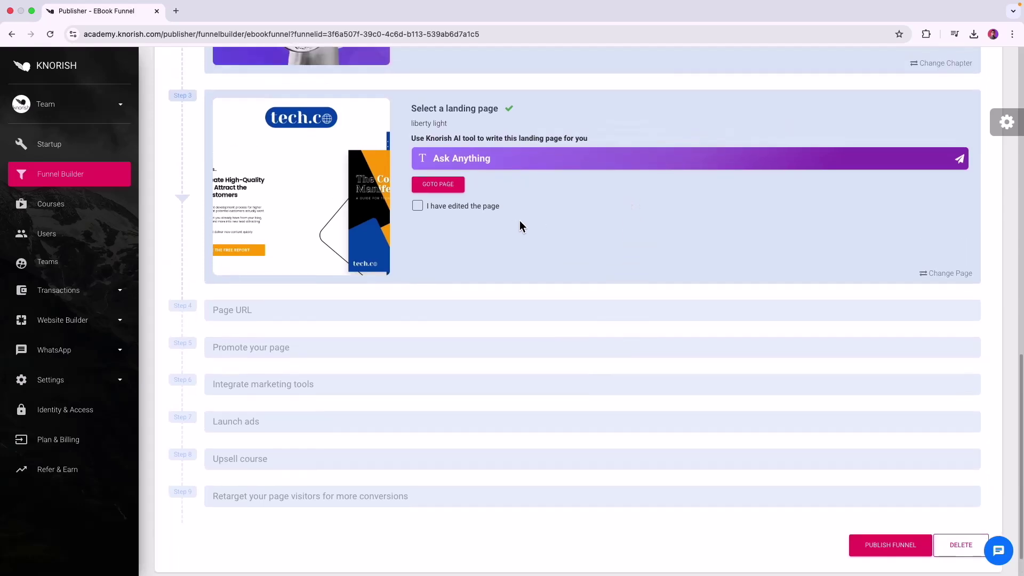
pyautogui.click(488, 159)
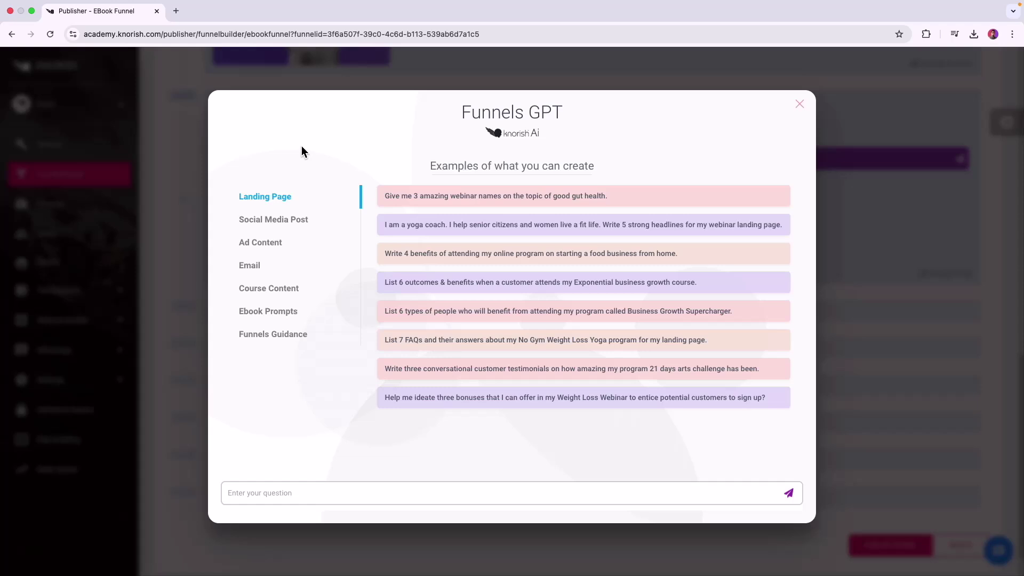
pyautogui.click(276, 202)
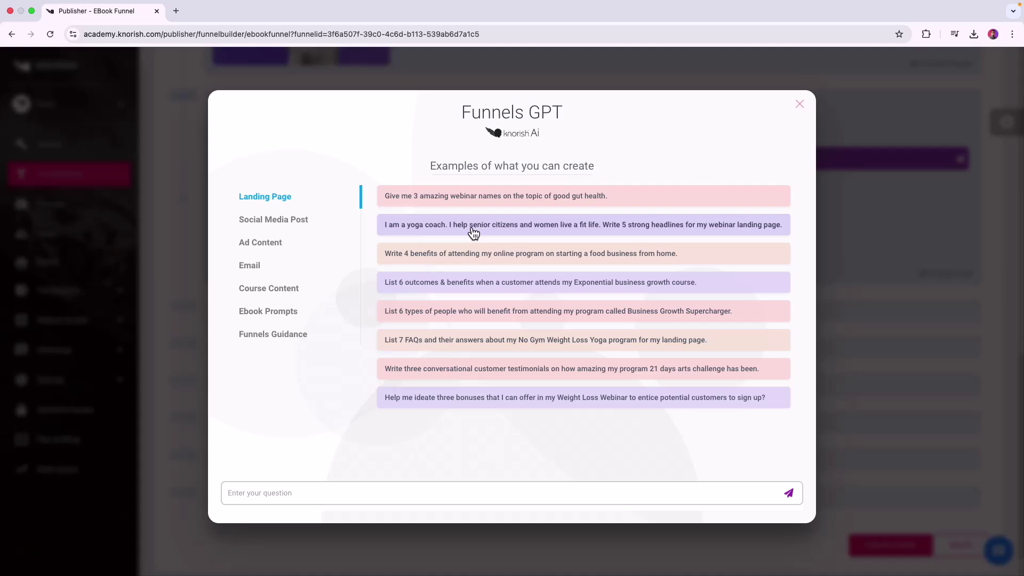
pyautogui.click(436, 227)
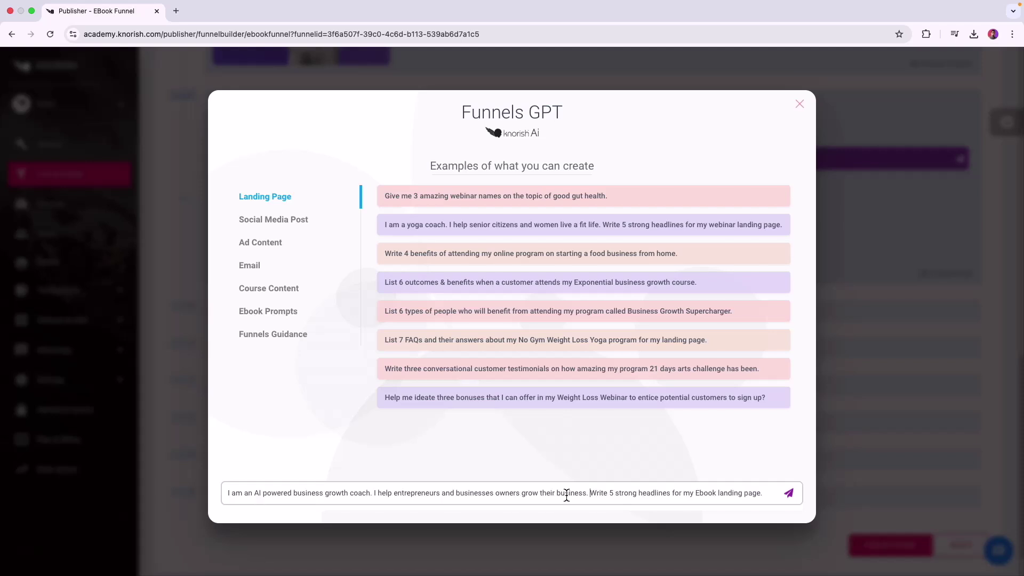
pyautogui.click(788, 492)
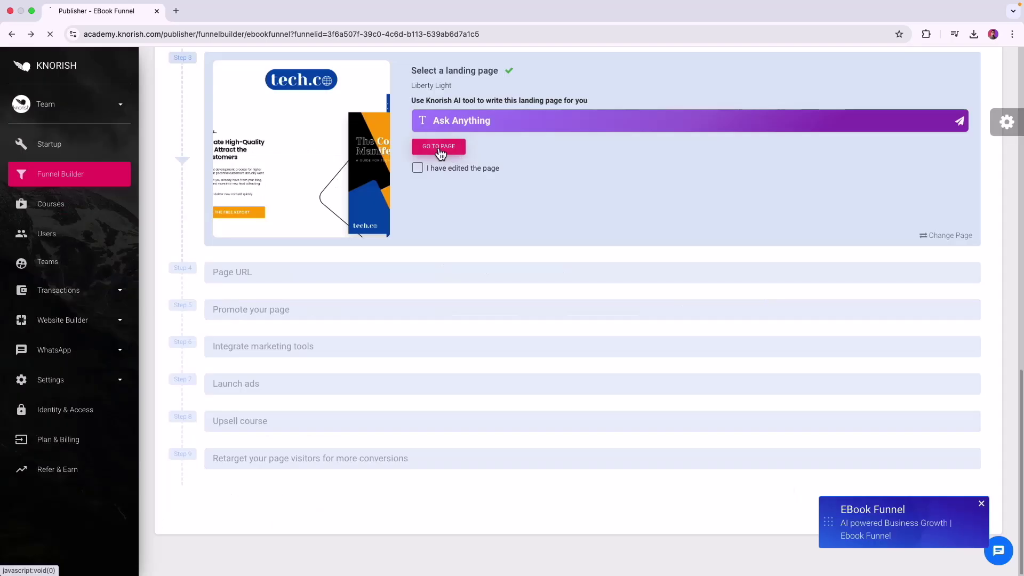
# Open the Liberty Light page for editing and replace its main headline with "Harness the Power of AI: Transform Your Entrepreneurial Journey Today".
pyautogui.click(438, 147)
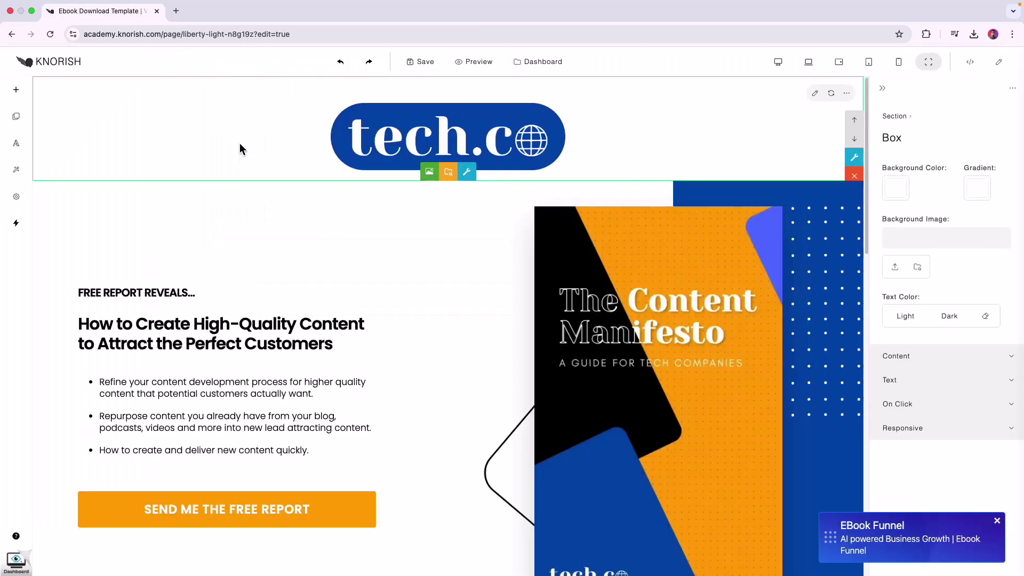
pyautogui.scroll(-1, 251, 221)
pyautogui.click(251, 221)
# Review the landing page's remaining sections, from the report button to the closing call to action, and save the page.
pyautogui.scroll(-10, 251, 221)
pyautogui.scroll(10, 251, 221)
pyautogui.scroll(-2, 229, 297)
pyautogui.scroll(-3, 229, 297)
pyautogui.click(229, 212)
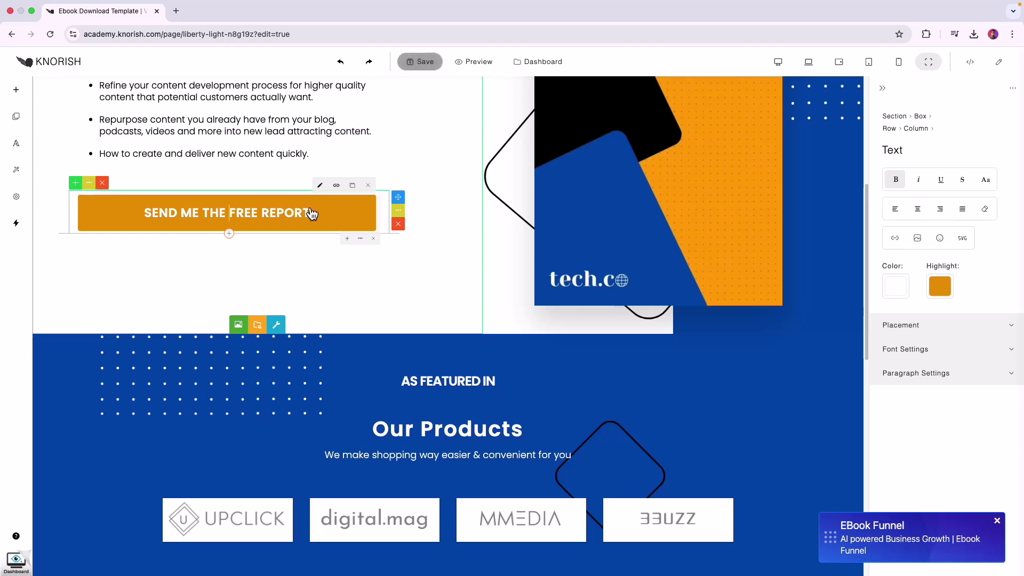
pyautogui.scroll(-9, 312, 213)
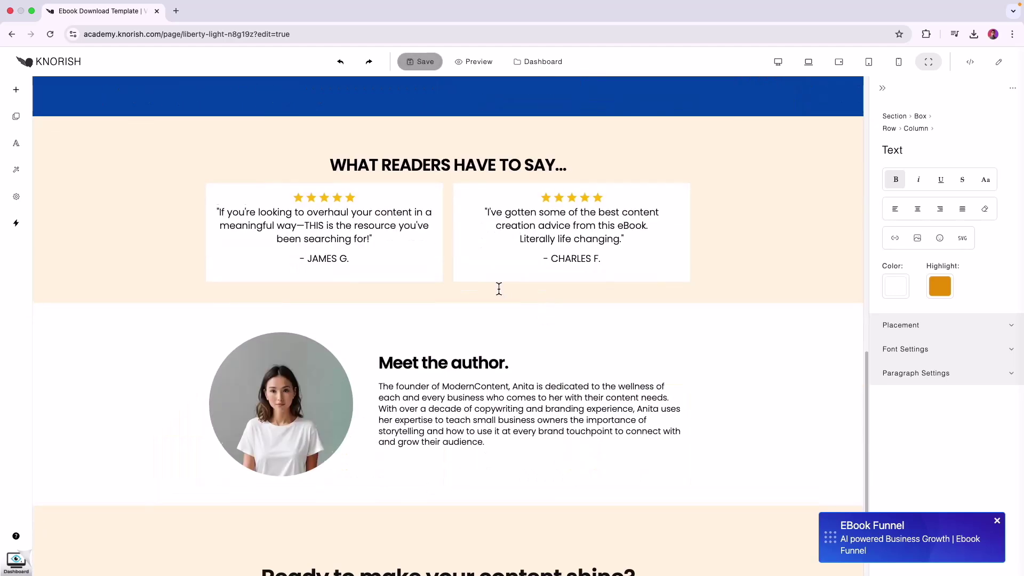
pyautogui.scroll(-2, 498, 289)
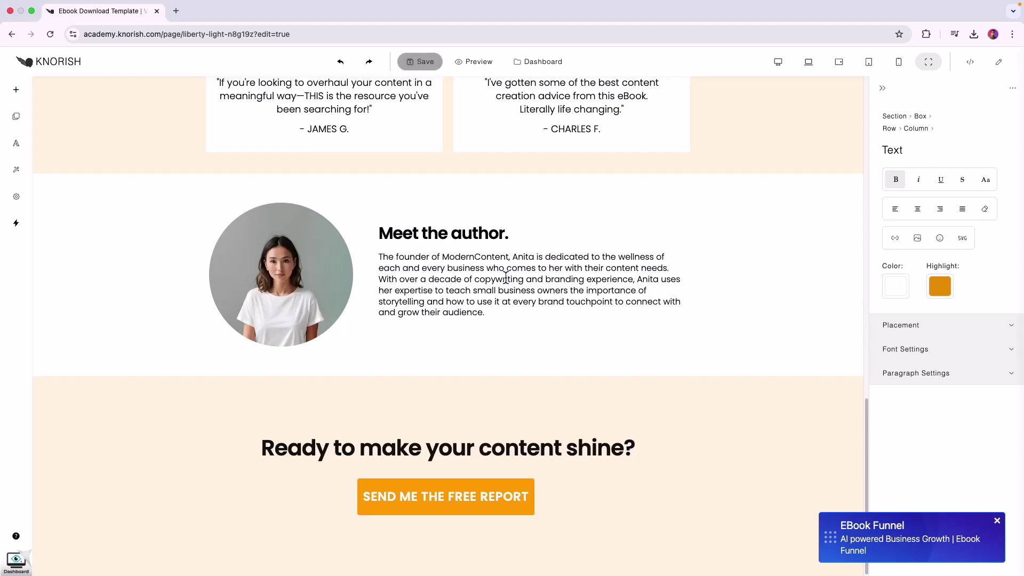
pyautogui.scroll(15, 505, 276)
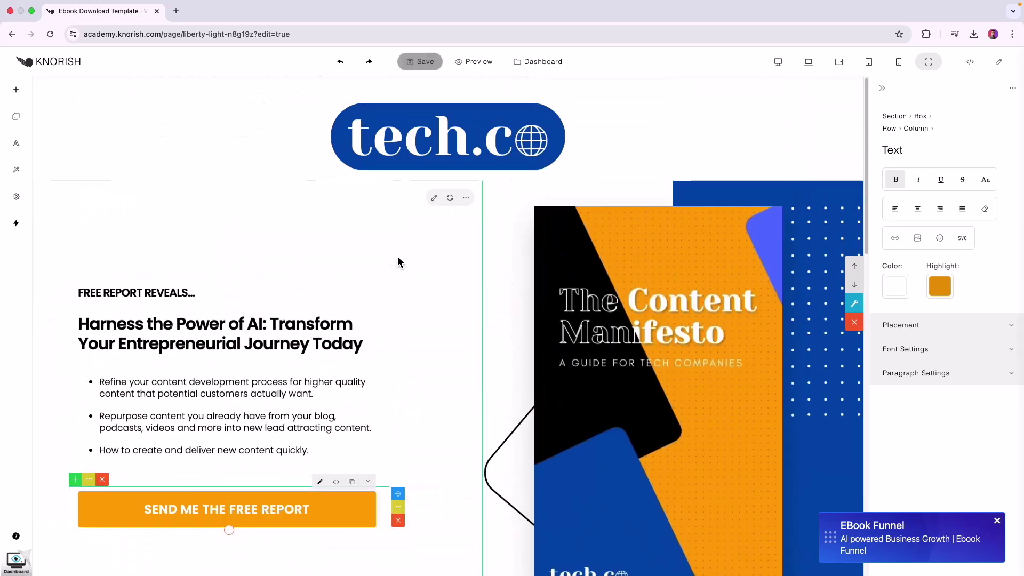
pyautogui.click(419, 62)
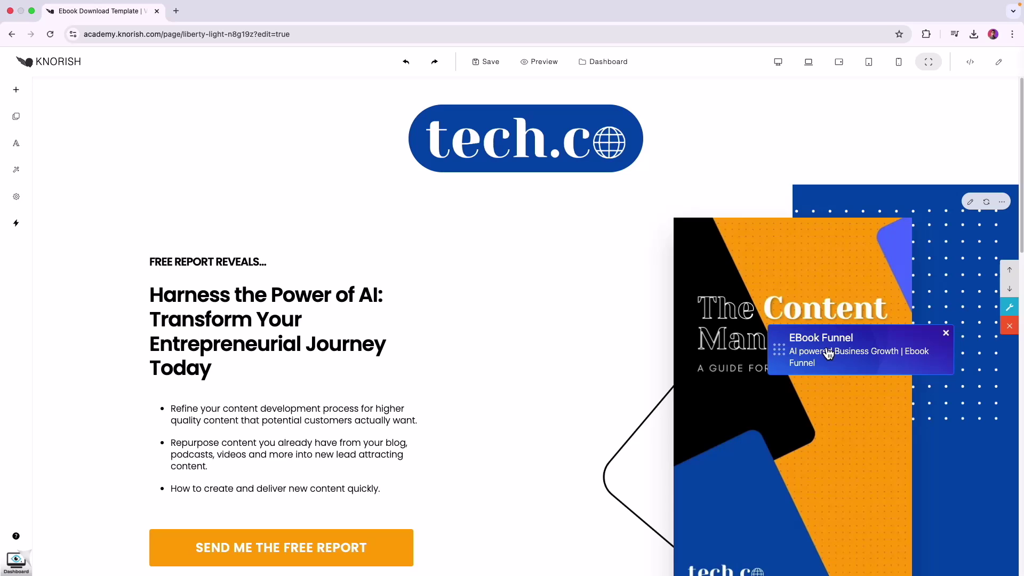
# Return to the ebook funnel and mark the landing page as edited.
pyautogui.click(828, 352)
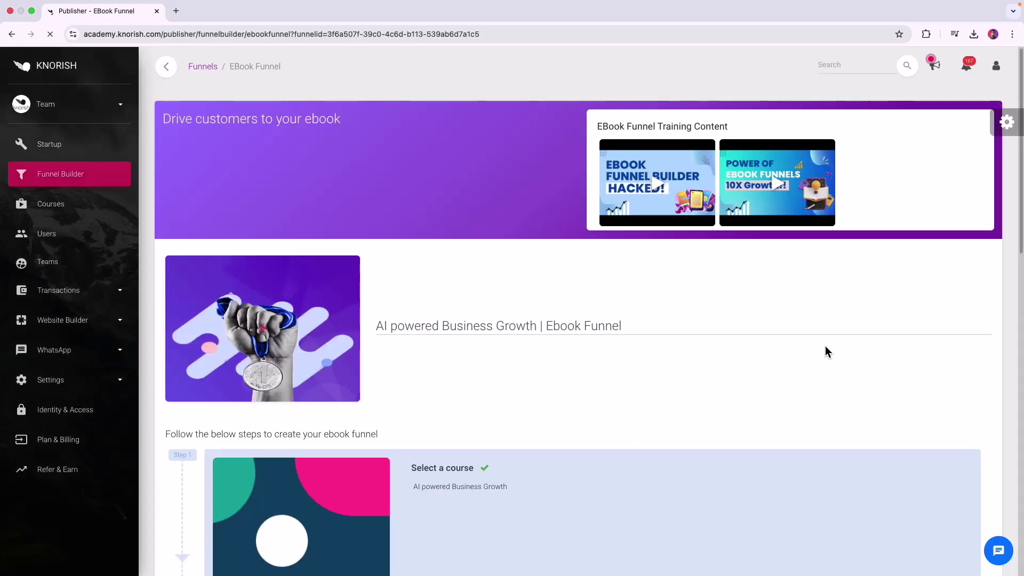
pyautogui.scroll(-3, 811, 350)
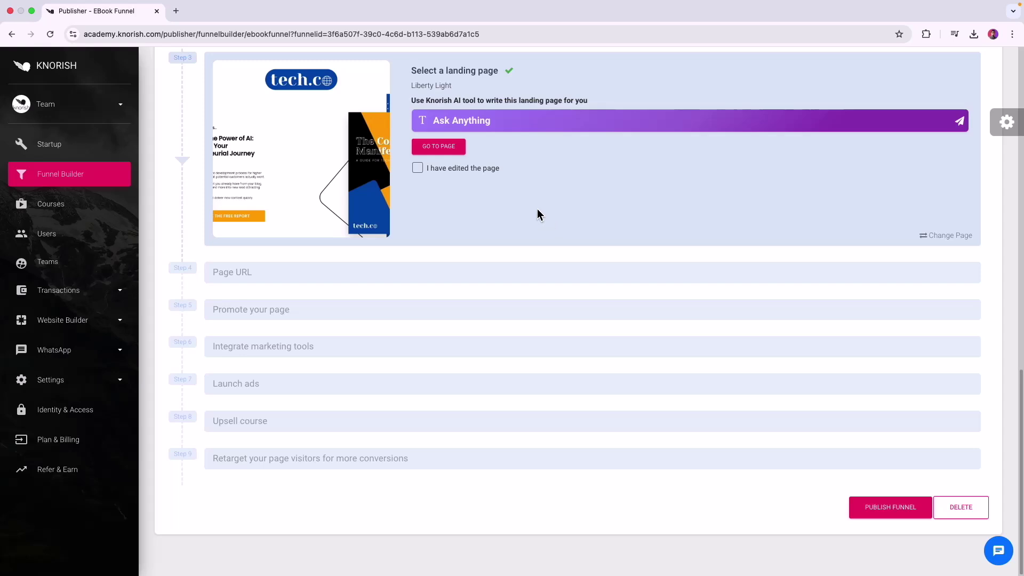
pyautogui.click(419, 172)
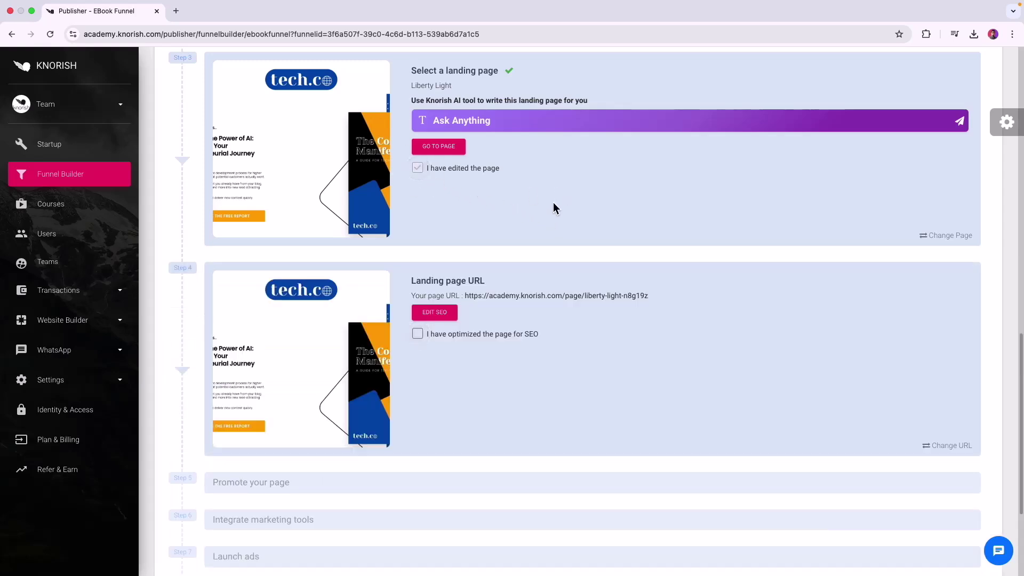
# Open the SEO settings for the landing page URL, review the slug, title, description and keywords, and save the page settings.
pyautogui.scroll(-1, 552, 201)
pyautogui.click(435, 282)
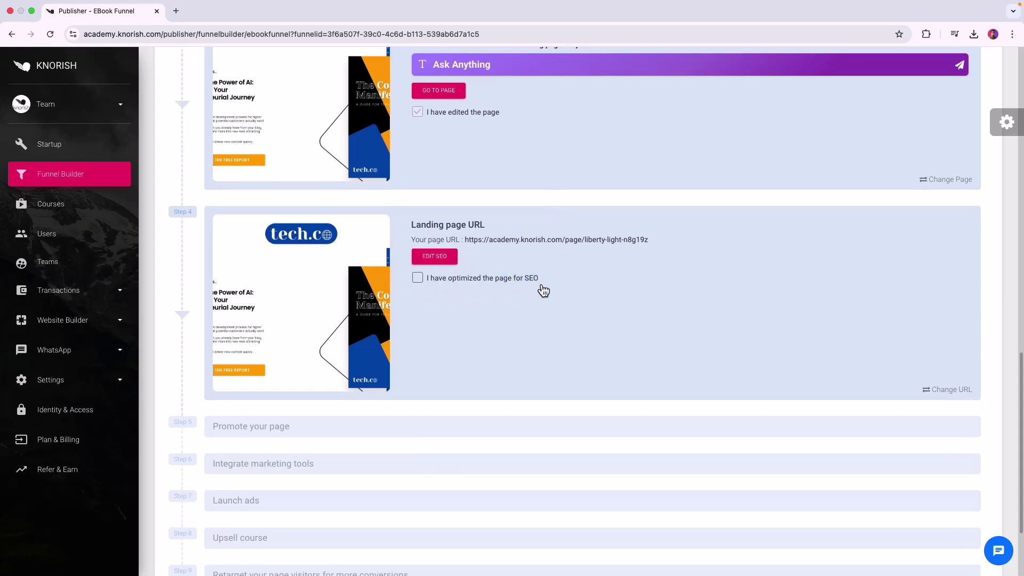
pyautogui.click(435, 257)
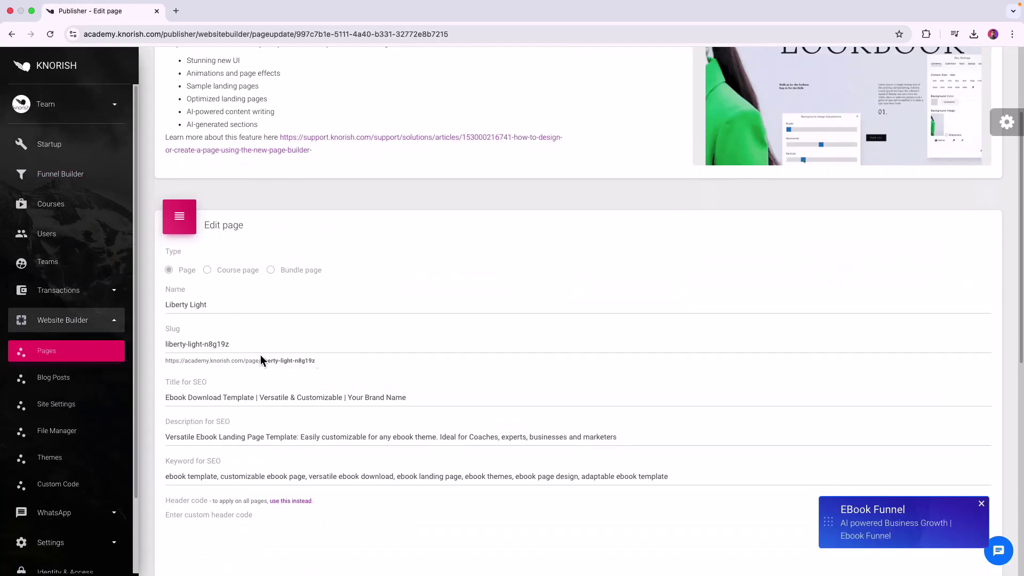
pyautogui.scroll(-2, 313, 360)
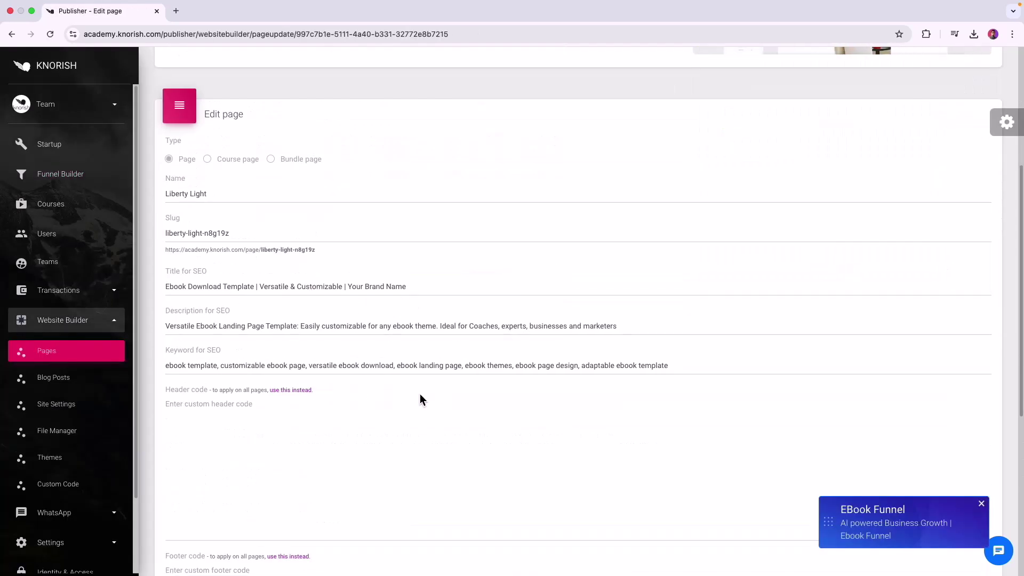
pyautogui.scroll(-6, 438, 398)
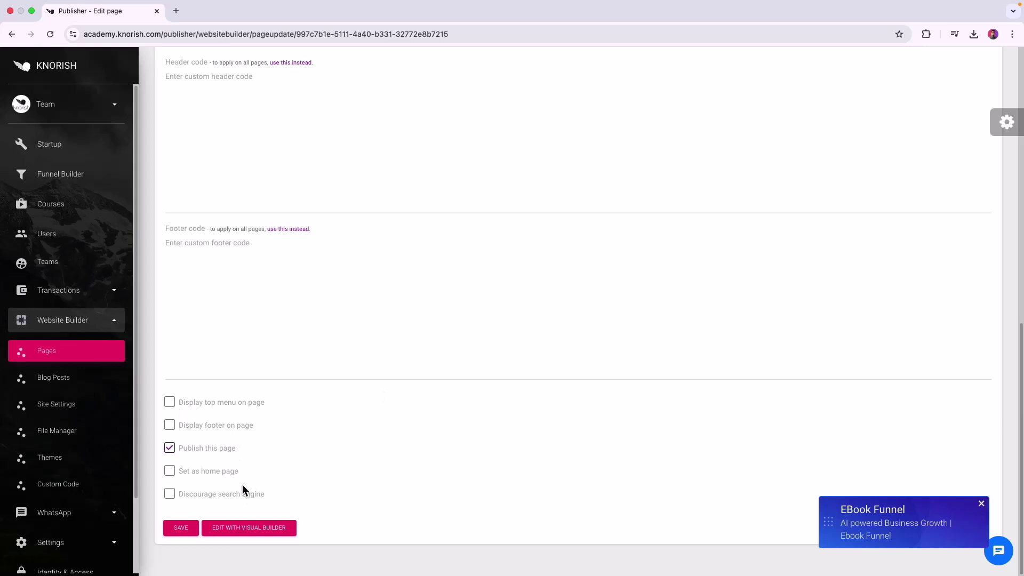
pyautogui.click(180, 528)
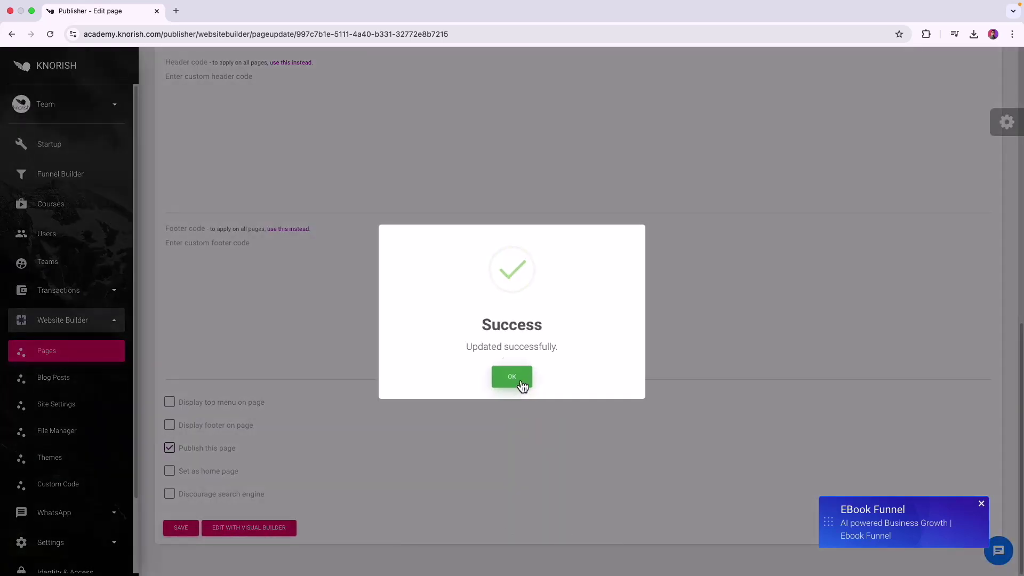
pyautogui.click(521, 384)
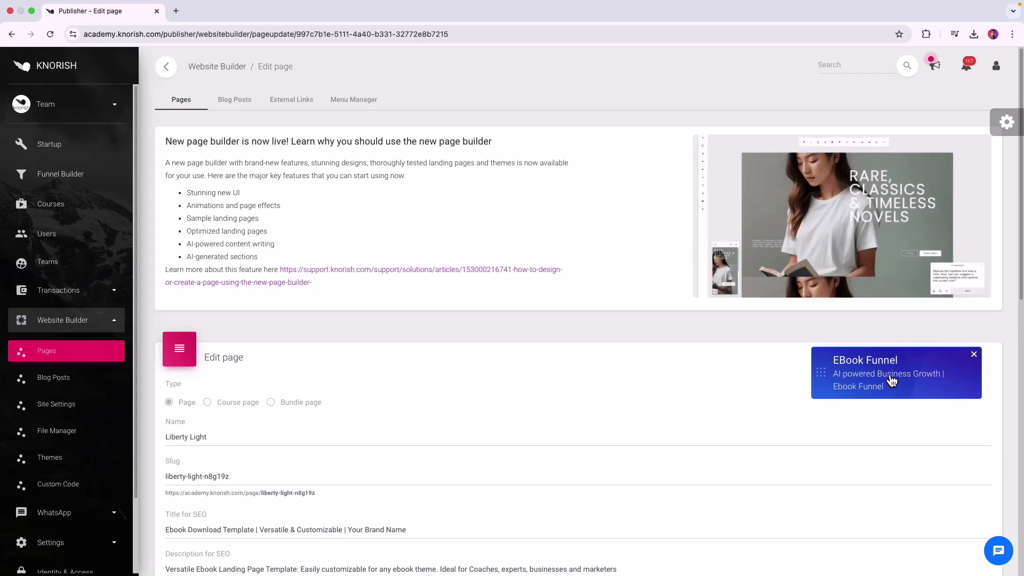
# Return to the ebook funnel and mark the landing page as optimized for SEO.
pyautogui.click(891, 377)
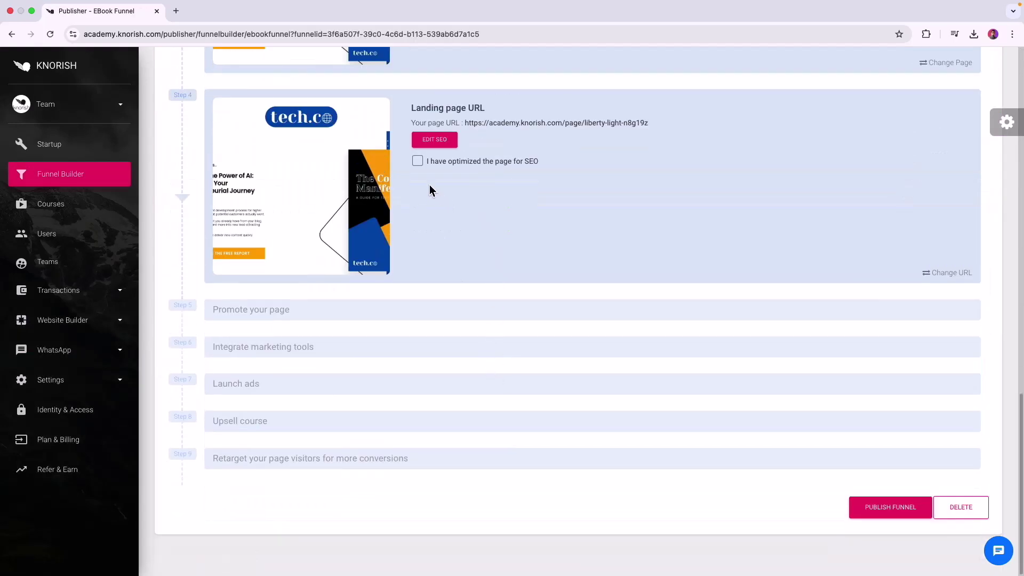
pyautogui.click(419, 162)
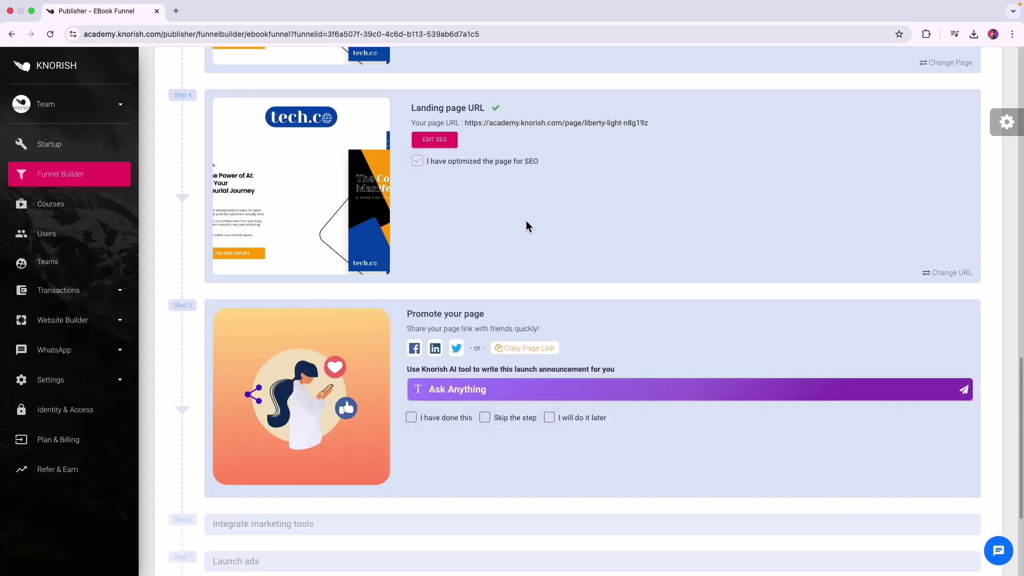
pyautogui.scroll(-7, 560, 304)
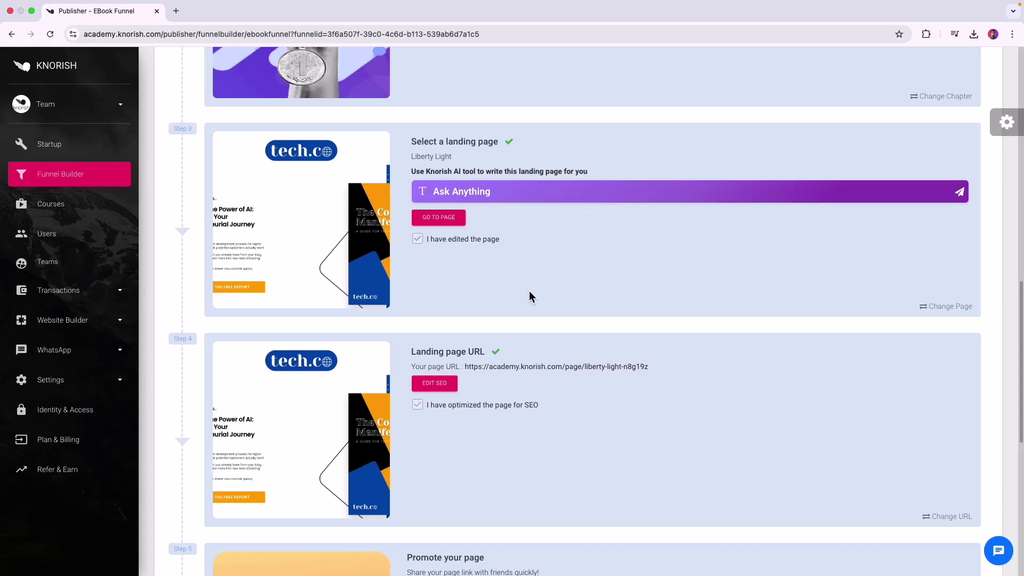
# Have Funnels GPT write a social media post announcing the Ai powered business growth ebook, headlined "Harness the Power of AI: Transform Your Entrepreneurial Journey Today".
pyautogui.scroll(-7, 530, 297)
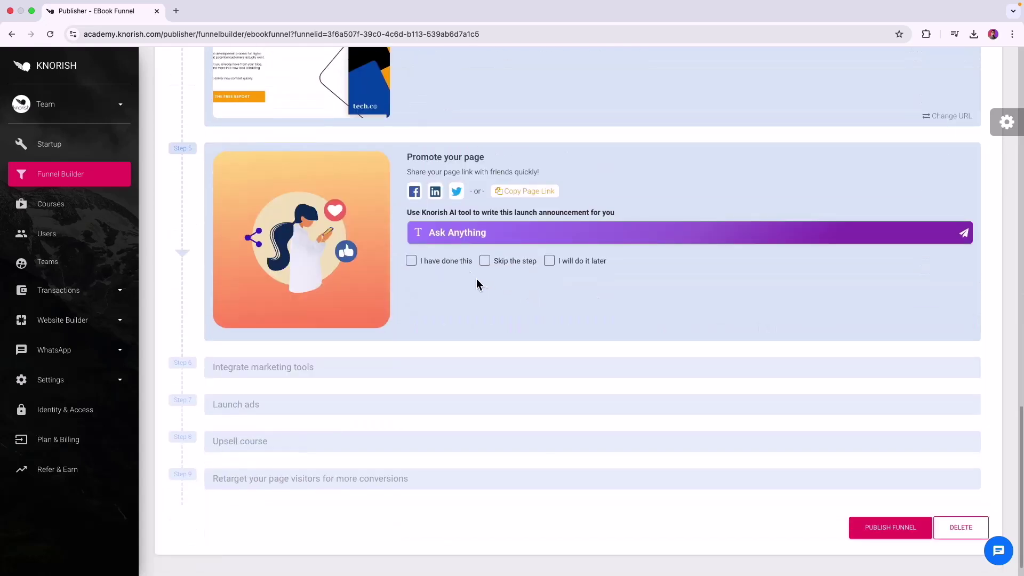
pyautogui.click(471, 235)
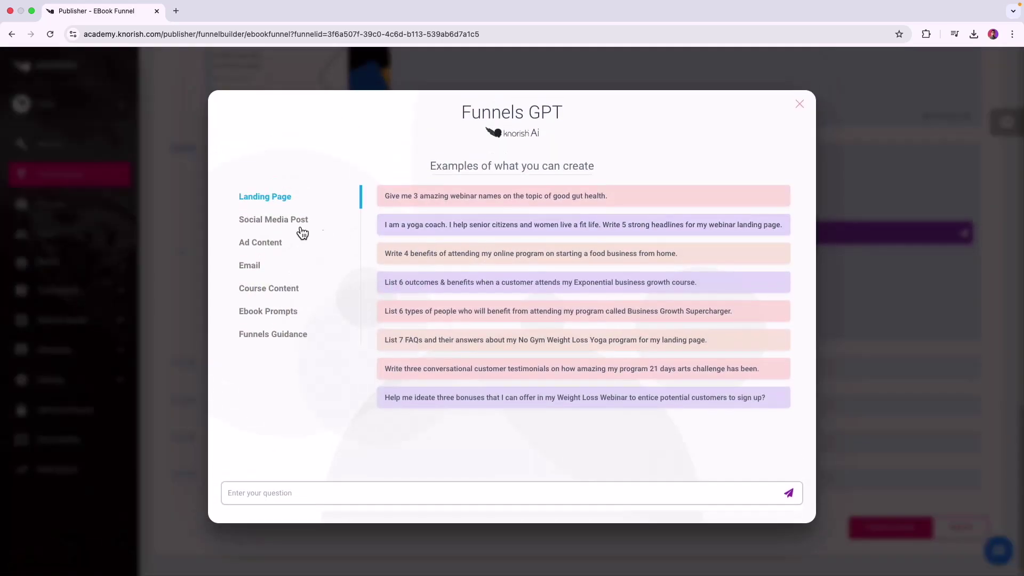
pyautogui.click(278, 219)
pyautogui.click(473, 231)
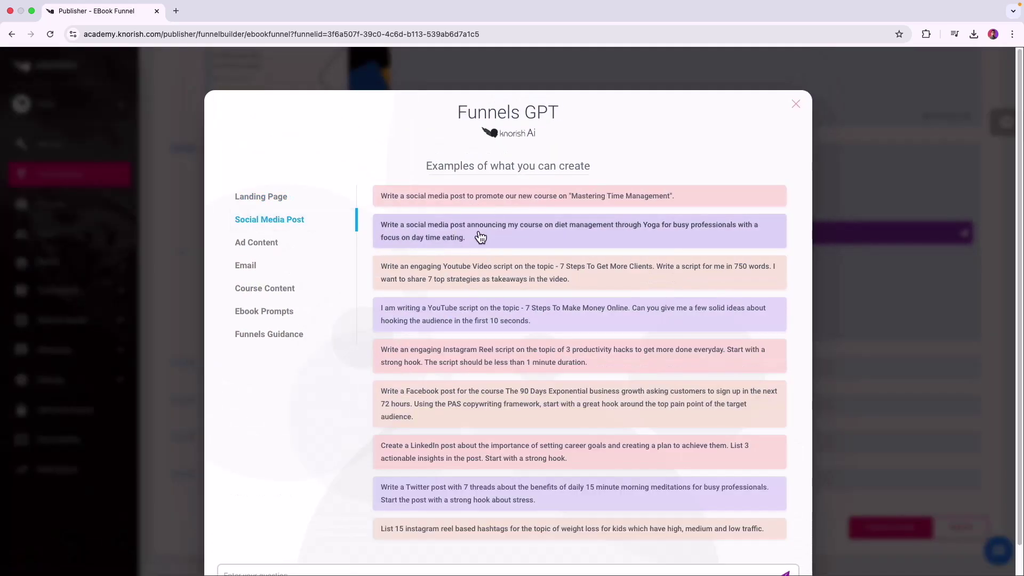
pyautogui.scroll(-1, 487, 251)
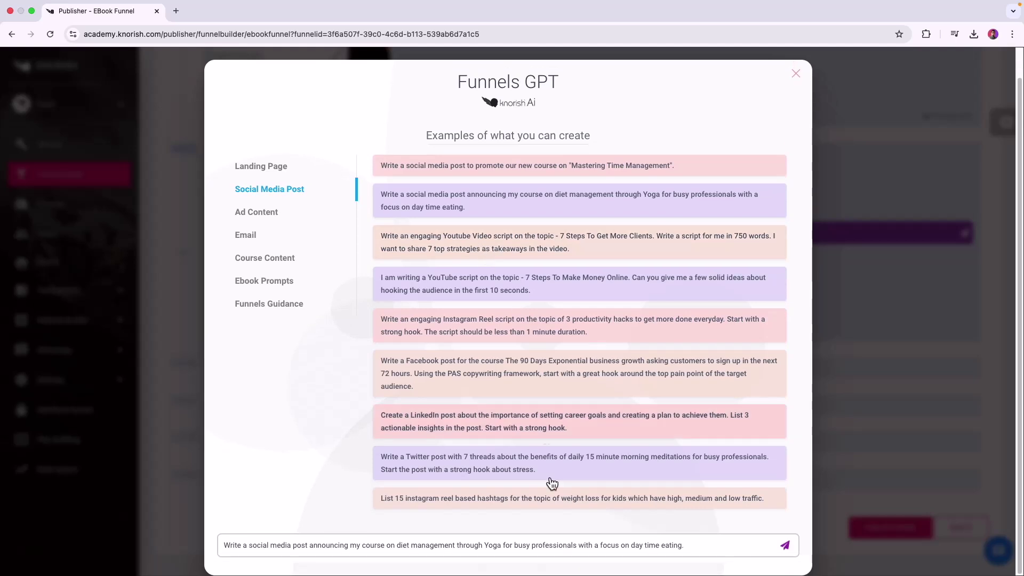
pyautogui.hotkey('ctrl', 'a')
pyautogui.write('Write a social media post announcing my ebook on Ai powered business growth with the headline - Harness the Power of AI: Transform Your Entrepreneurial Journey Today.')
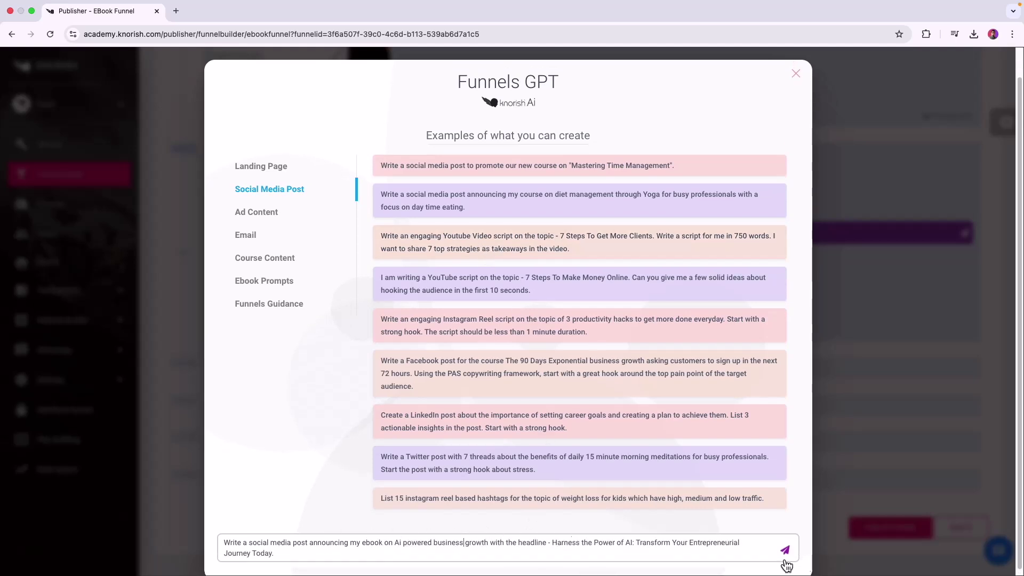
pyautogui.click(785, 553)
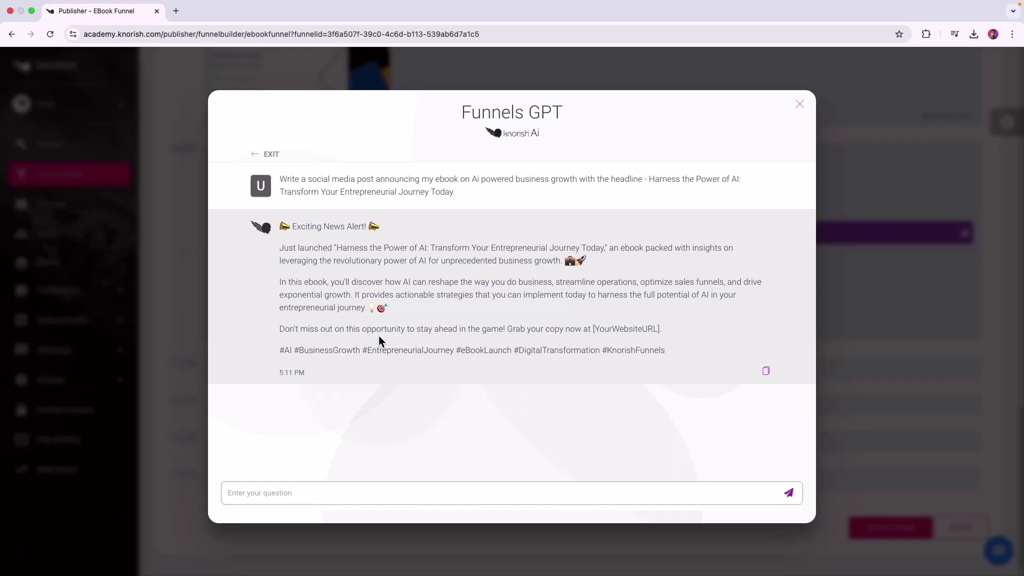
# Check the website URL placeholder in the generated post, copy the post text and close Funnels GPT.
pyautogui.moveTo(669, 336); pyautogui.dragTo(590, 331)
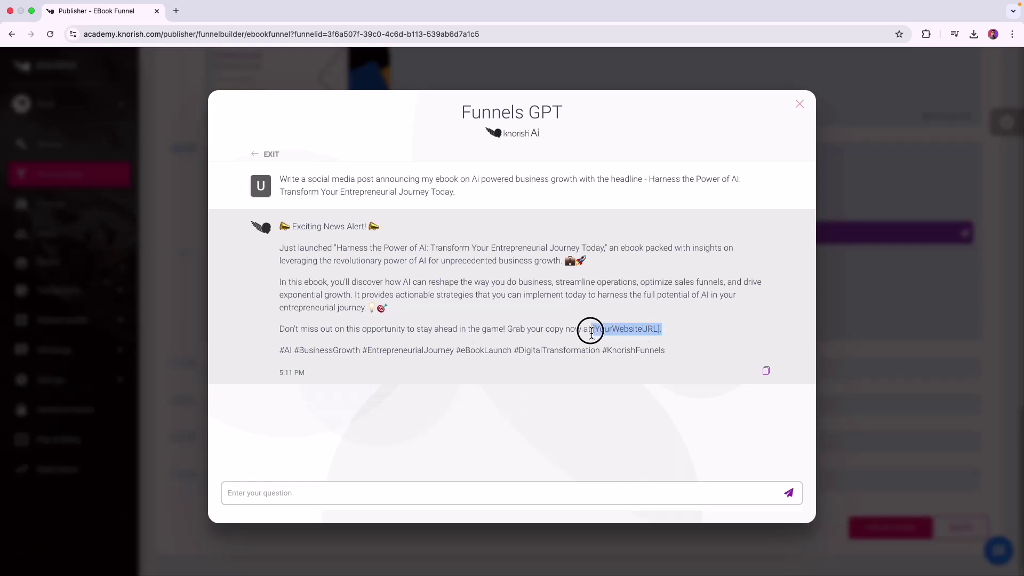
pyautogui.click(767, 372)
pyautogui.press('Escape')
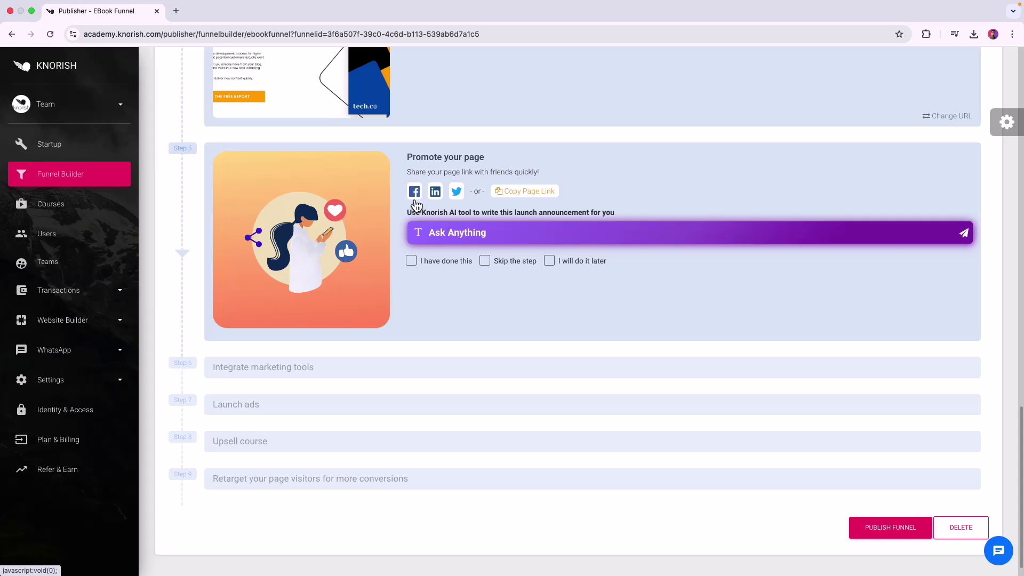
# Set the page promotion step to be done later and mark the marketing tools integration as done.
pyautogui.click(549, 261)
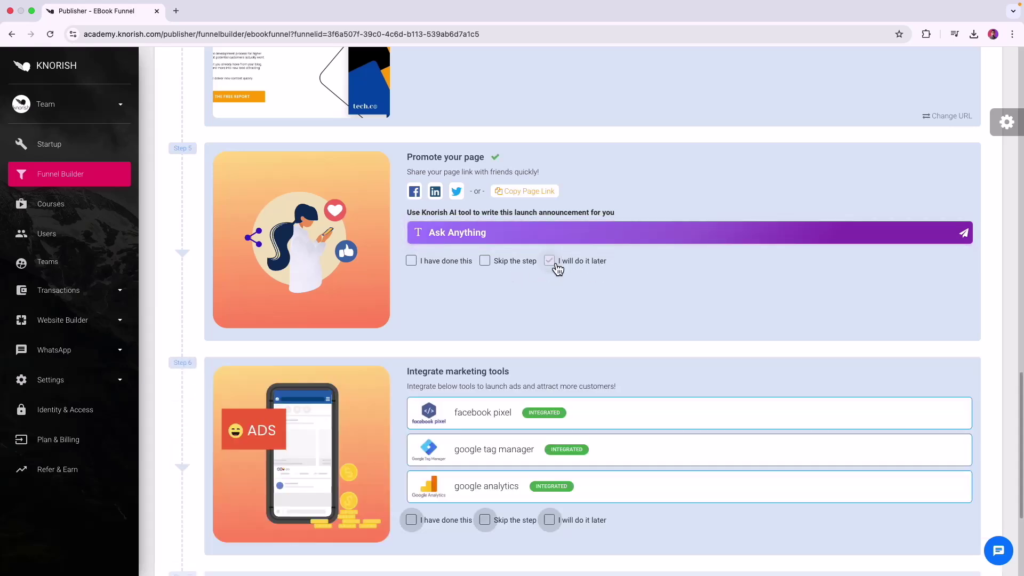
pyautogui.scroll(-4, 502, 331)
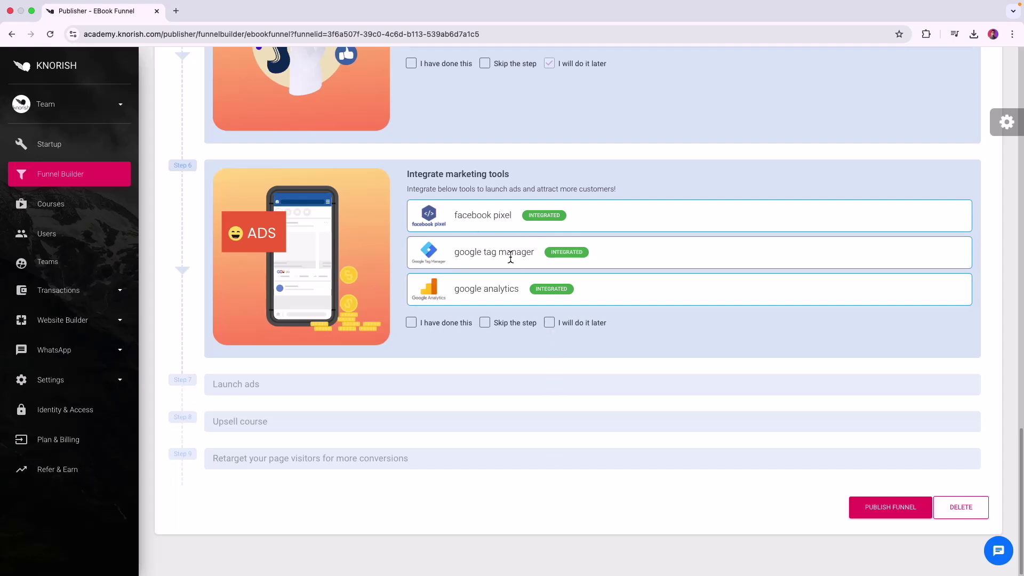
pyautogui.click(417, 323)
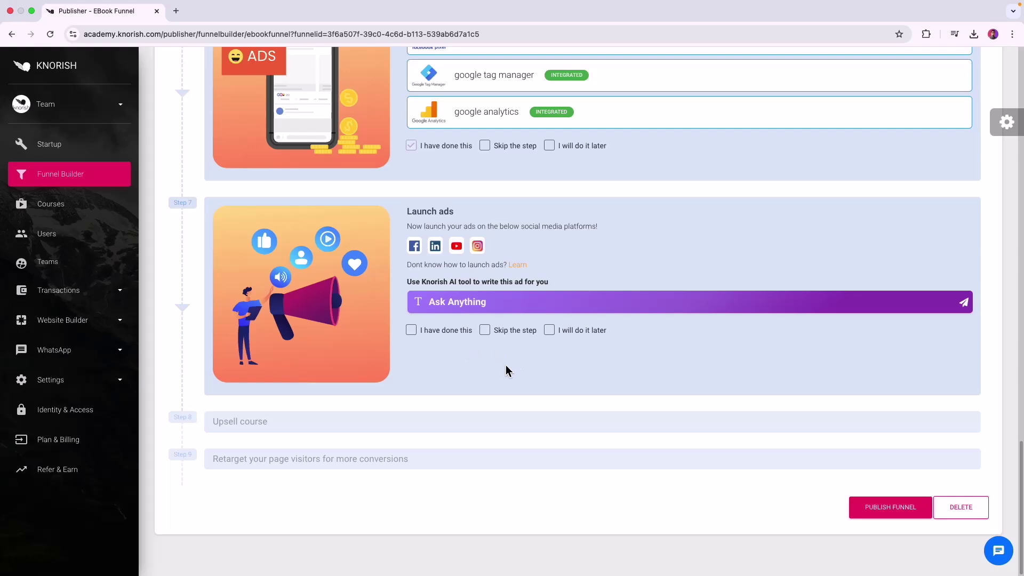
# View the ad content examples in Funnels GPT, close it and choose "I will do it later" for the Launch ads step.
pyautogui.click(469, 307)
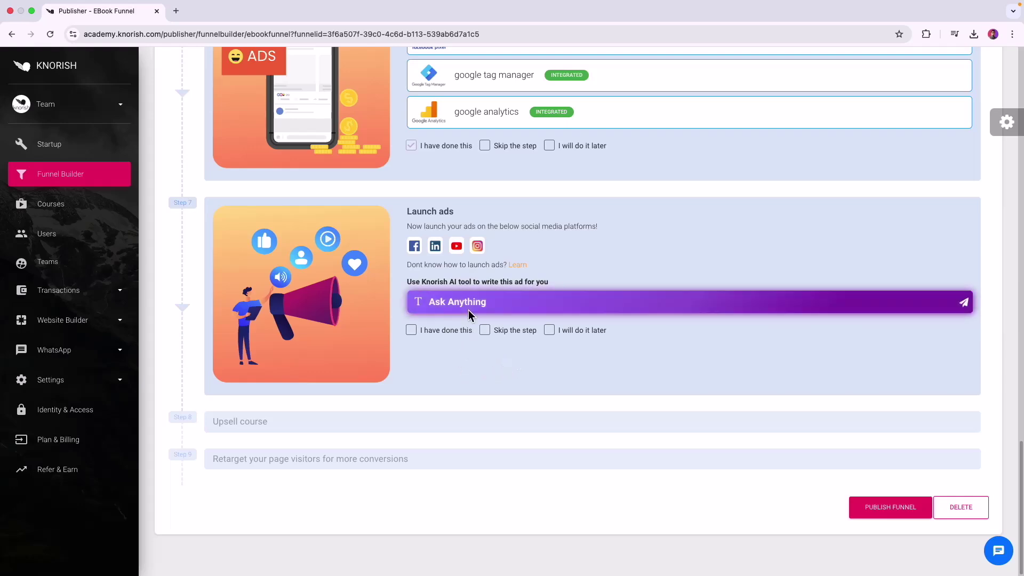
pyautogui.click(275, 245)
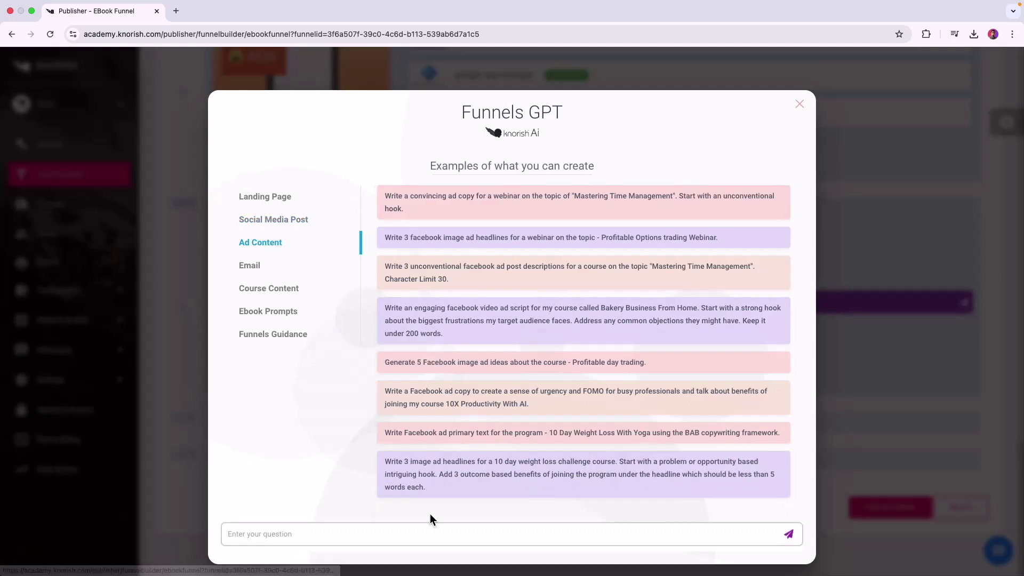
pyautogui.click(800, 107)
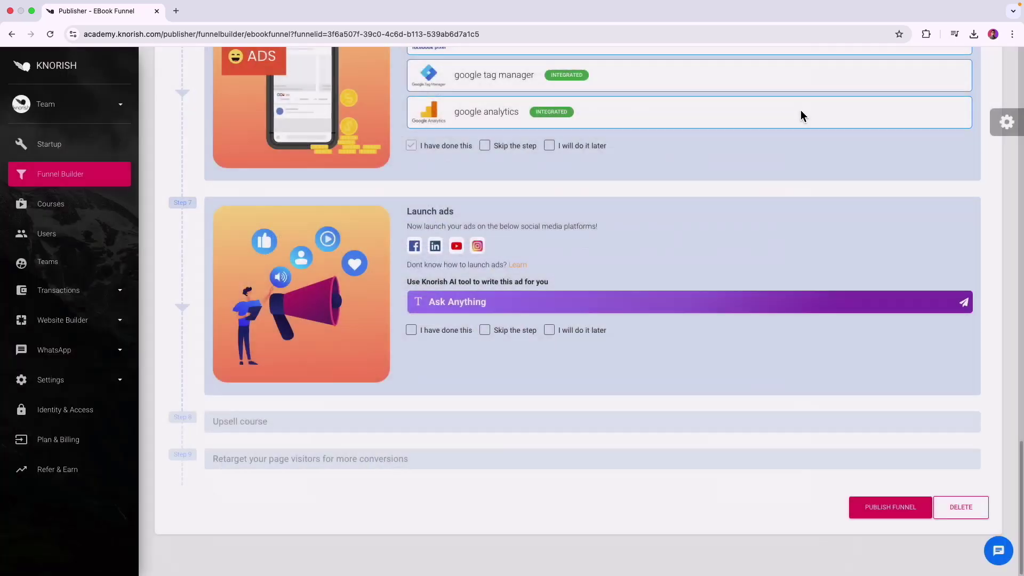
pyautogui.click(568, 332)
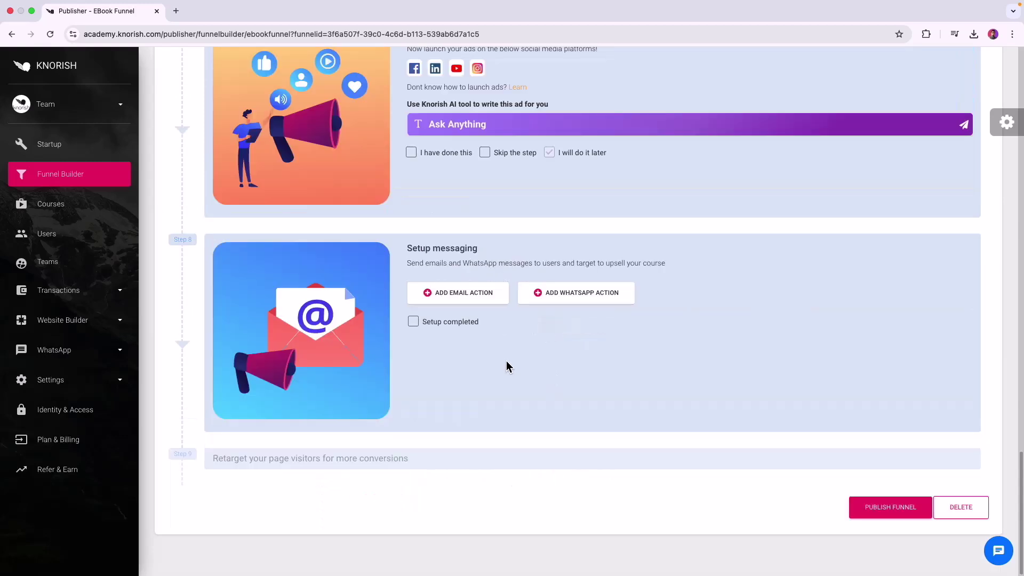
# Add an email action to the messaging setup and check its trigger and timing settings.
pyautogui.click(494, 304)
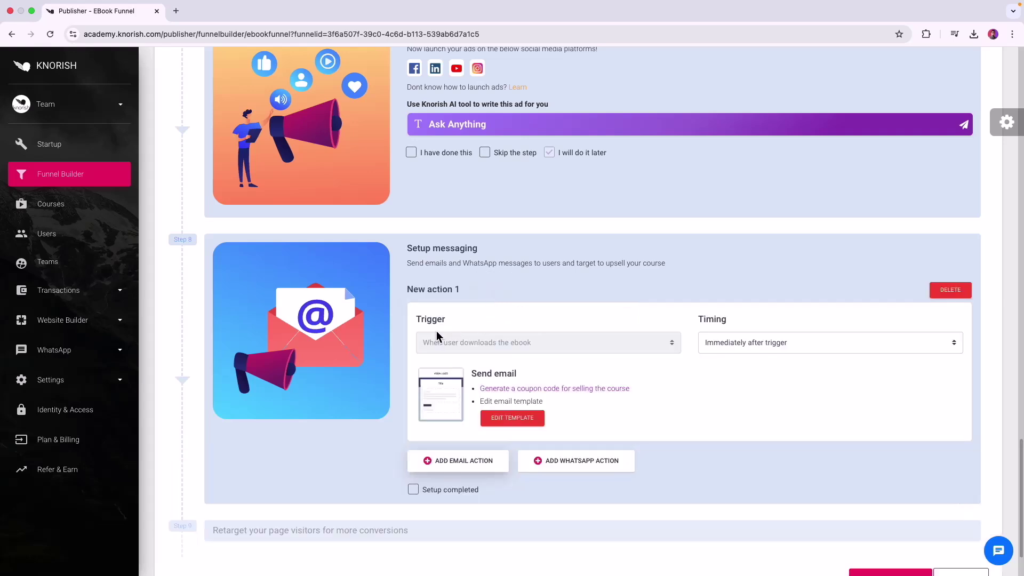
pyautogui.moveTo(418, 324); pyautogui.dragTo(457, 324)
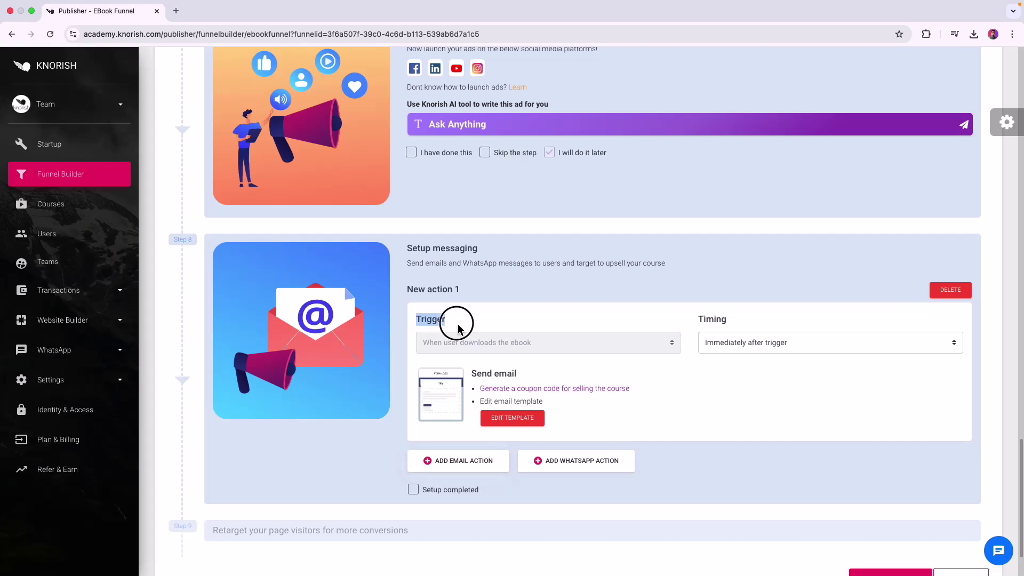
pyautogui.moveTo(696, 319); pyautogui.dragTo(738, 324)
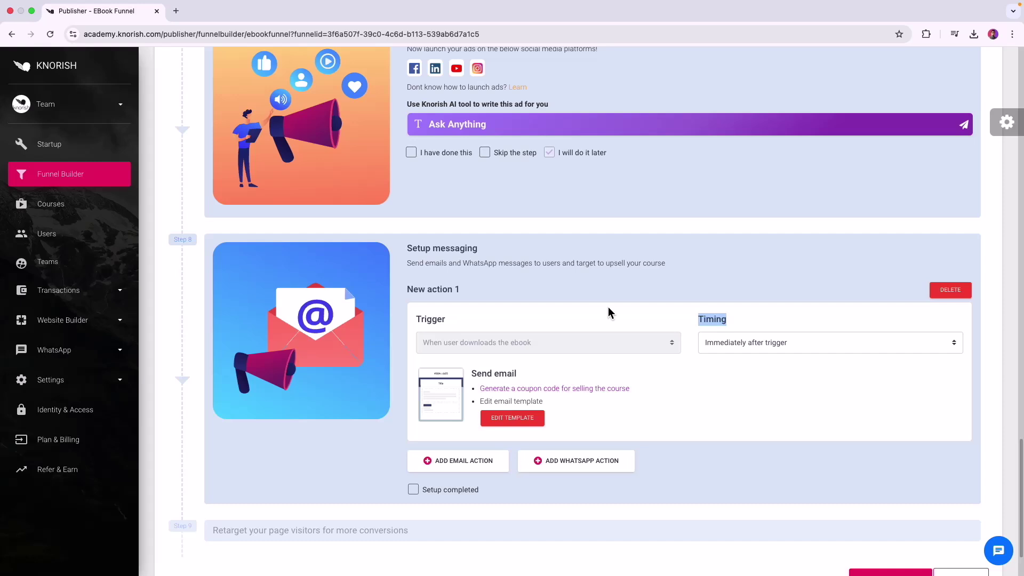
pyautogui.click(735, 347)
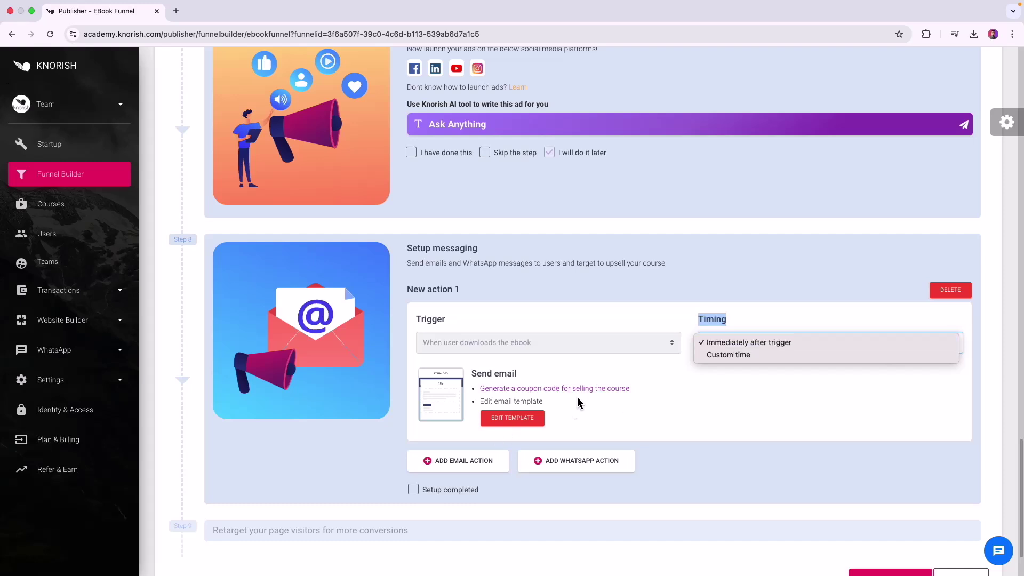
pyautogui.click(572, 411)
pyautogui.click(736, 343)
pyautogui.click(741, 354)
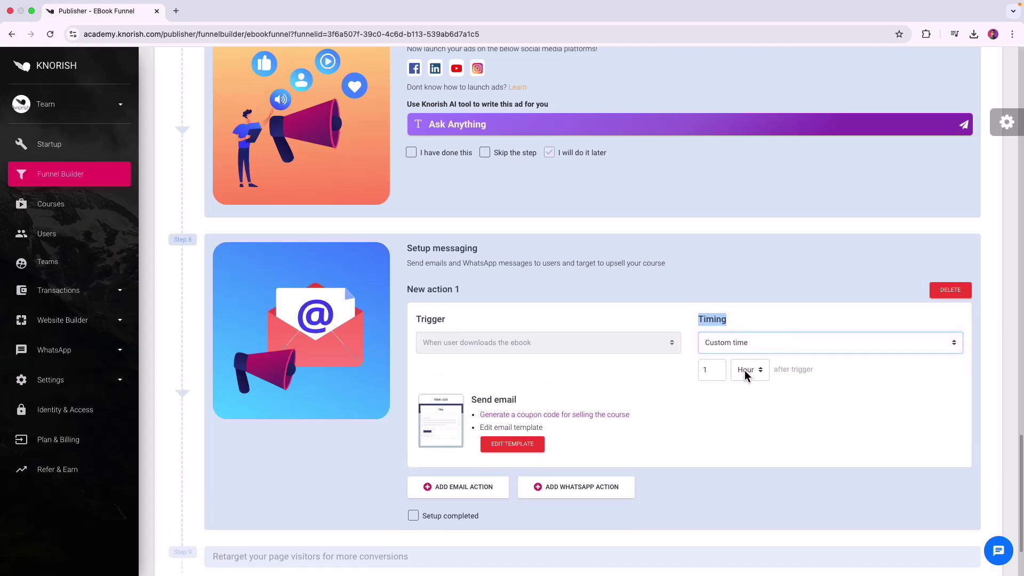
pyautogui.click(728, 349)
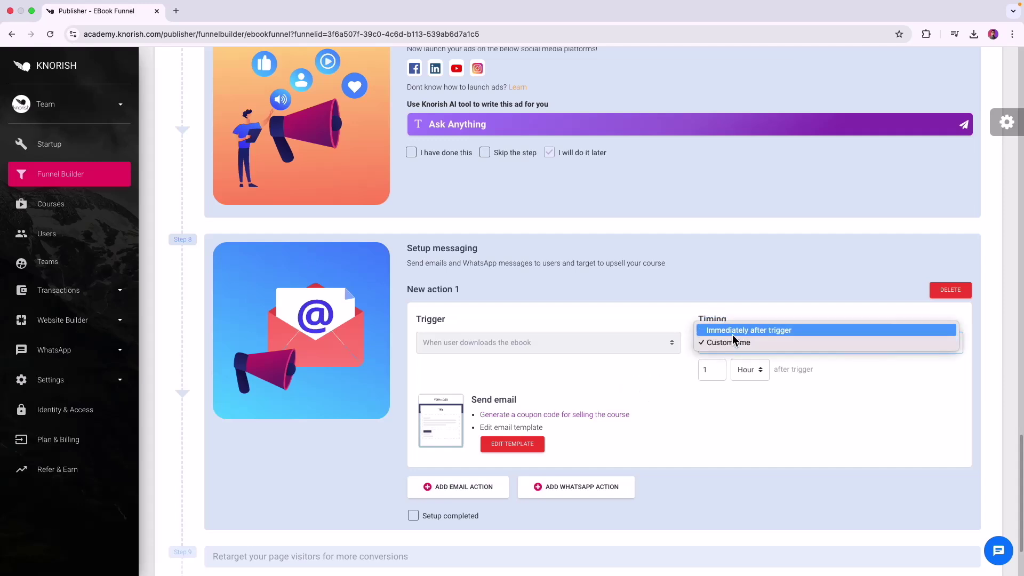
pyautogui.click(731, 333)
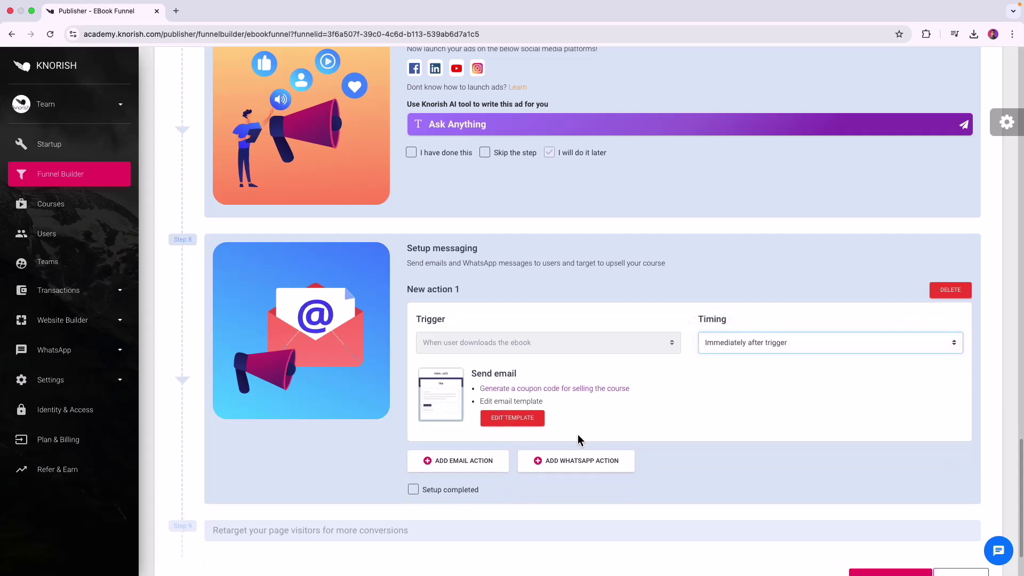
# Open the action's email template, look at the Funnels GPT email prompts, review the email body and save the template.
pyautogui.click(517, 419)
pyautogui.click(433, 126)
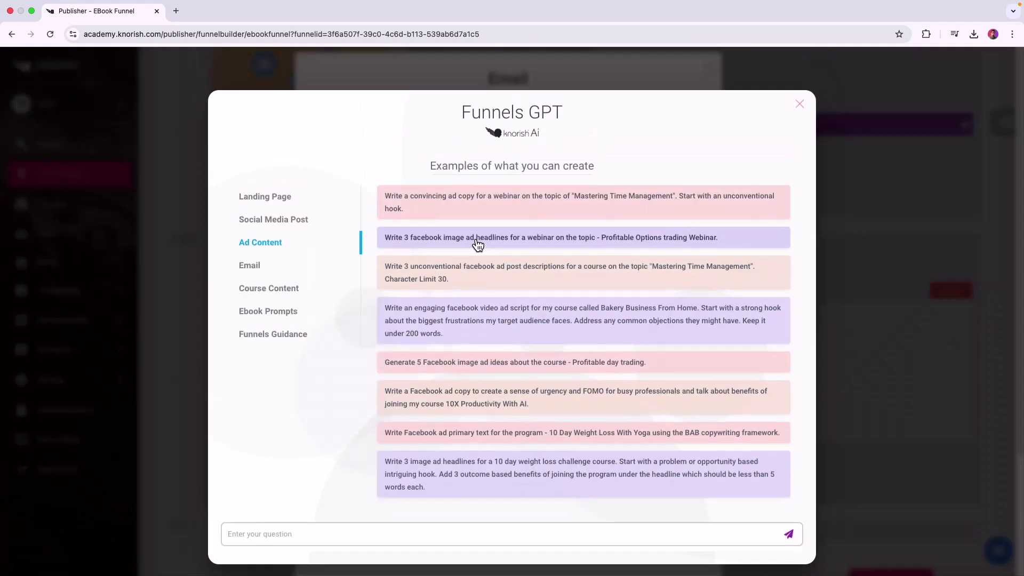
pyautogui.click(283, 266)
pyautogui.click(799, 104)
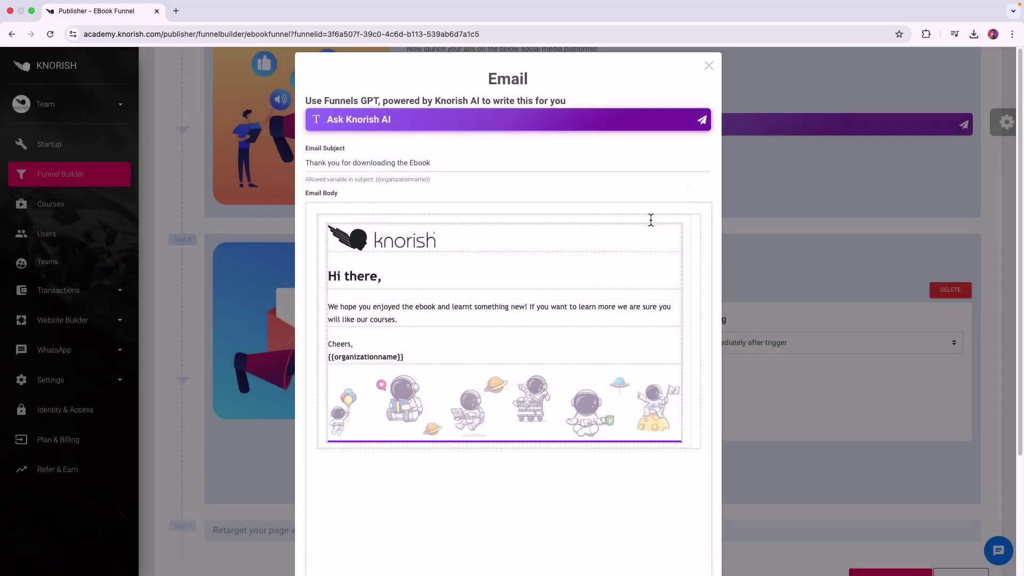
pyautogui.moveTo(396, 308); pyautogui.dragTo(398, 320)
pyautogui.scroll(-3, 548, 299)
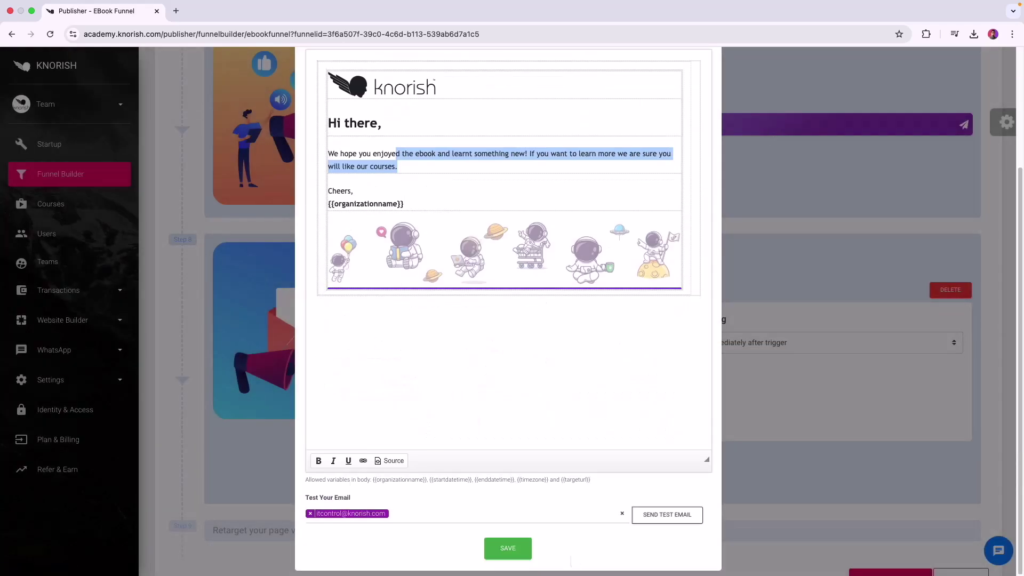
pyautogui.click(509, 548)
# Add a WhatsApp action to the messaging setup and set its timing to a custom time of 1 hour after the trigger.
pyautogui.scroll(-2, 645, 418)
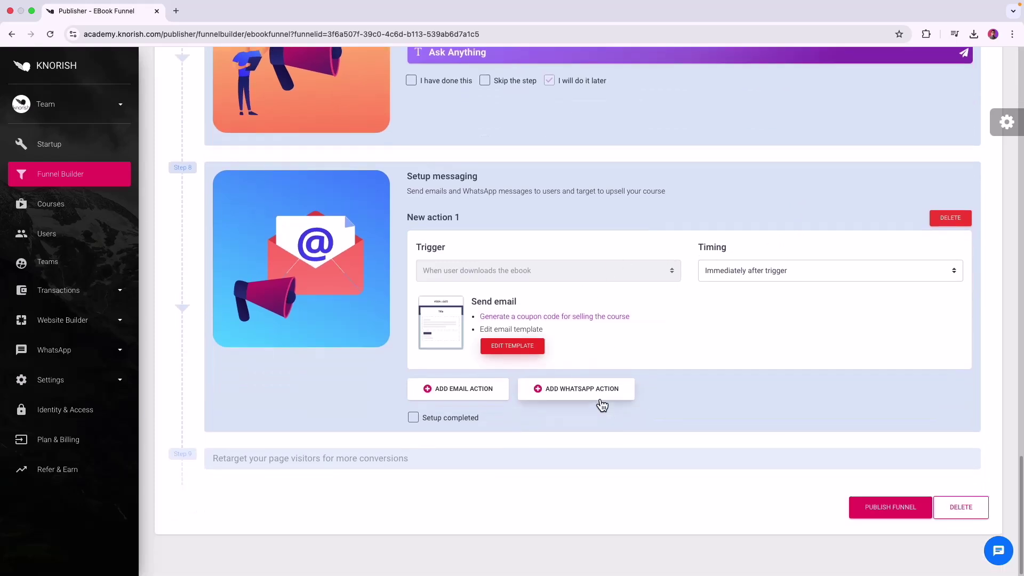
pyautogui.click(600, 401)
pyautogui.scroll(-4, 694, 398)
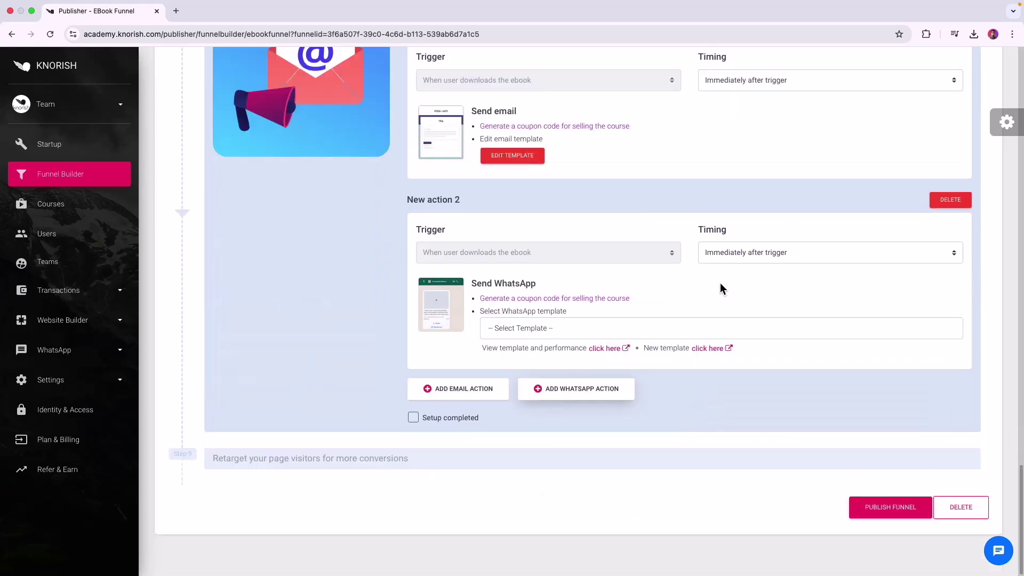
pyautogui.click(739, 258)
pyautogui.click(739, 264)
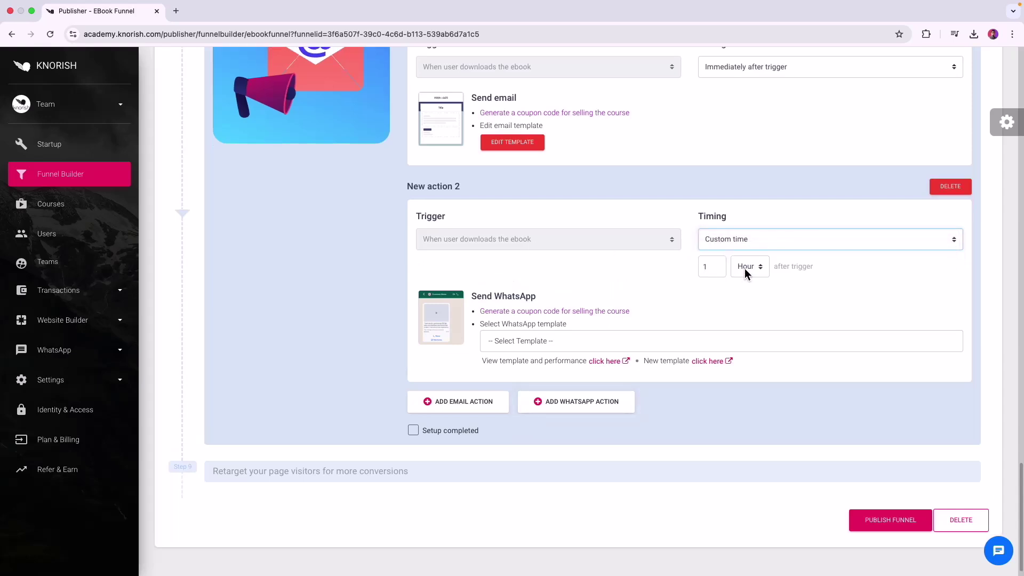
pyautogui.click(745, 271)
pyautogui.click(746, 266)
# Select the service_reminder template for the WhatsApp action and mark the messaging setup as completed.
pyautogui.click(579, 344)
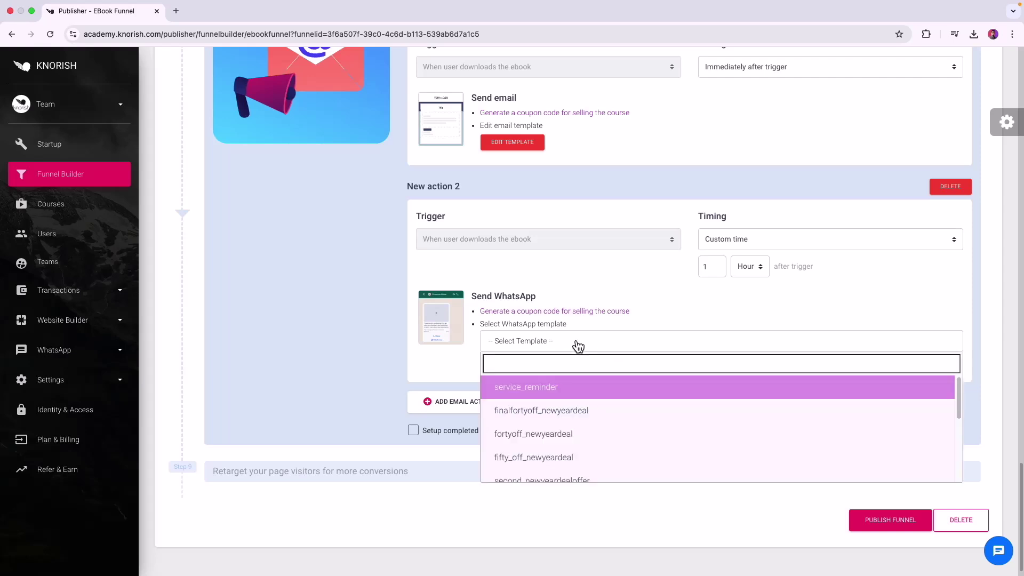
pyautogui.click(563, 388)
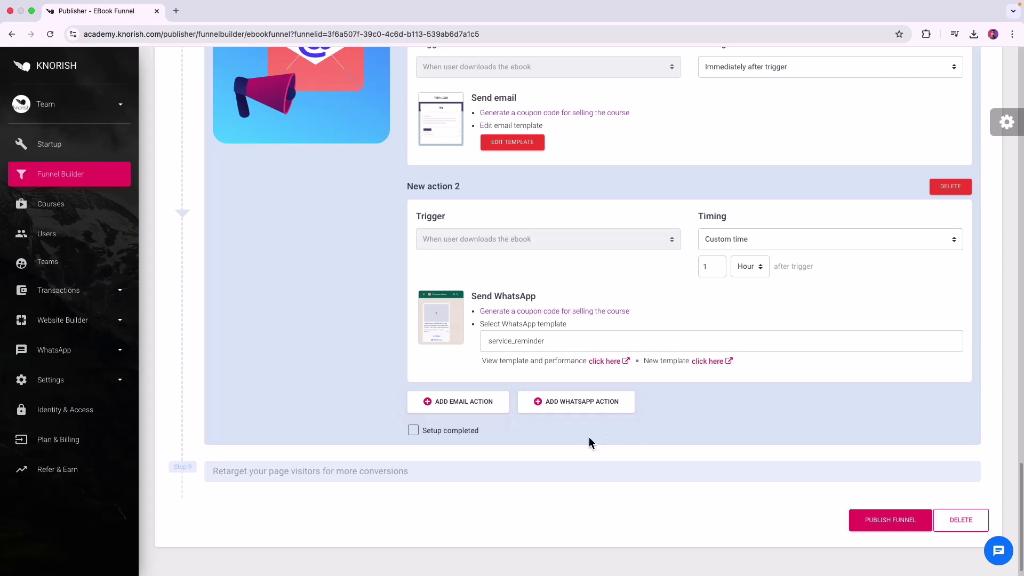
pyautogui.click(471, 439)
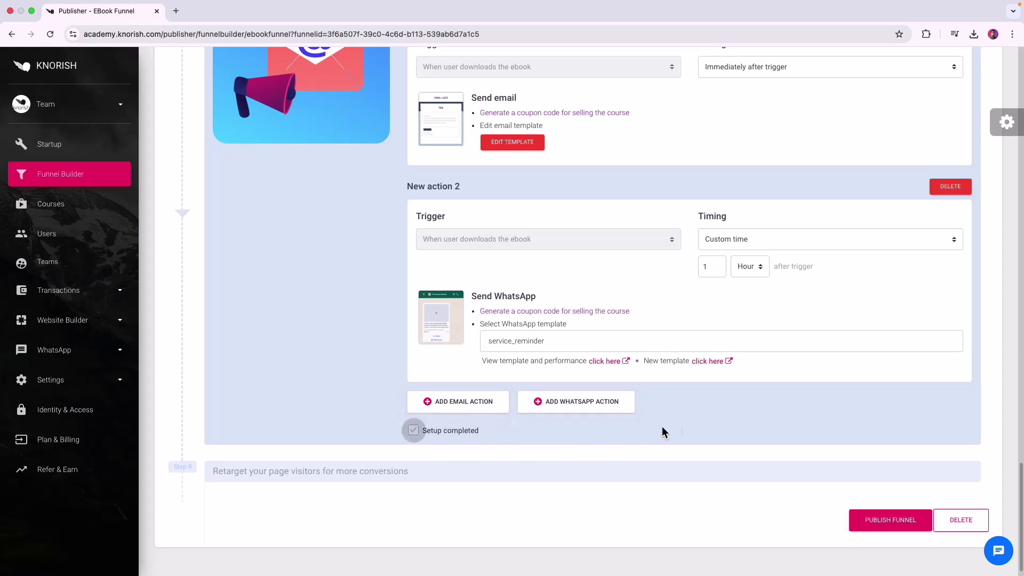
# Review how retargeting works in the page visitor retargeting step and choose "I will do it later" for it.
pyautogui.scroll(1, 688, 426)
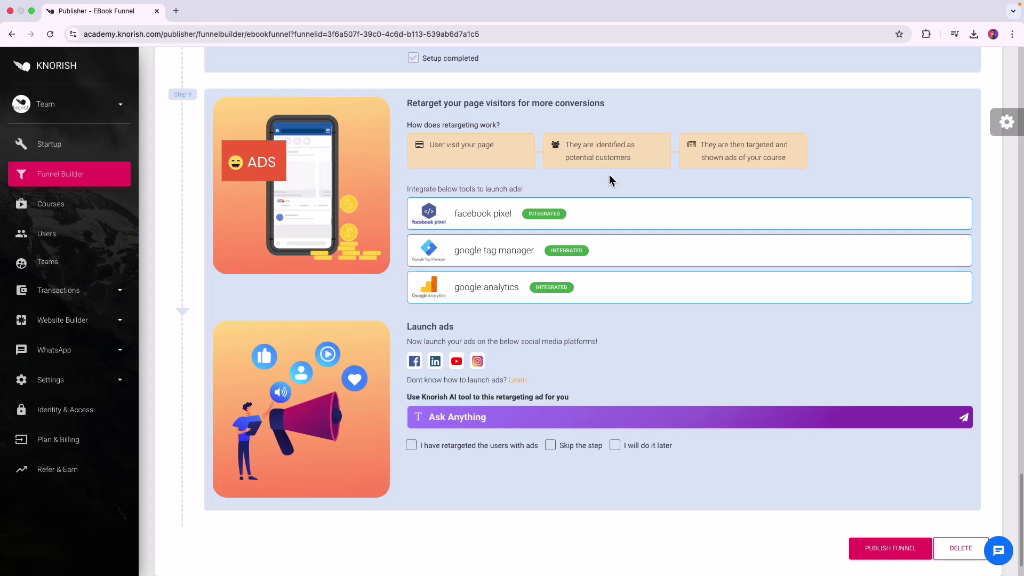
pyautogui.moveTo(449, 126); pyautogui.dragTo(500, 126)
pyautogui.click(555, 103)
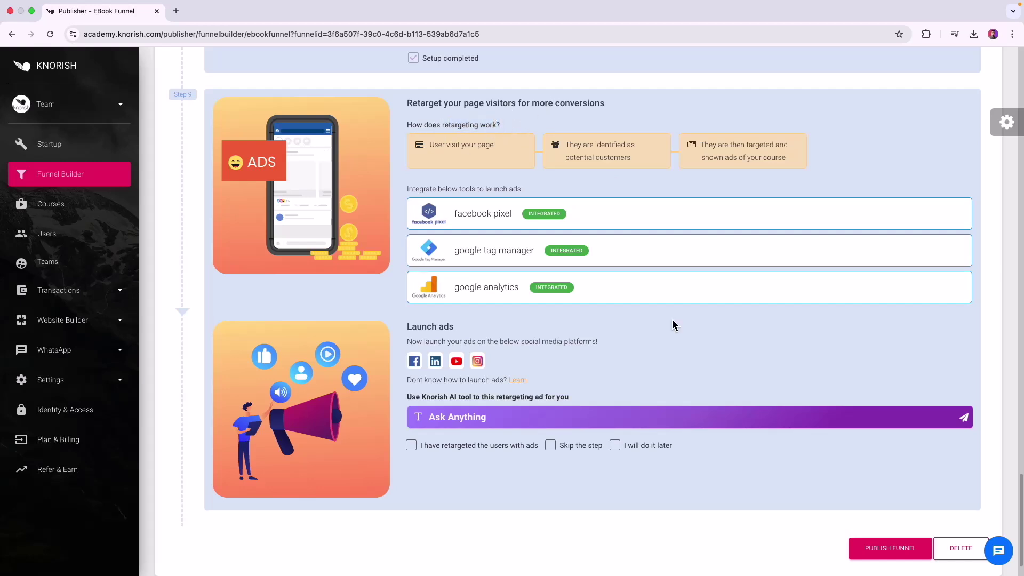
pyautogui.click(616, 447)
# Publish the AI powered Business Growth ebook funnel, confirm the publication and look over its steps.
pyautogui.click(897, 559)
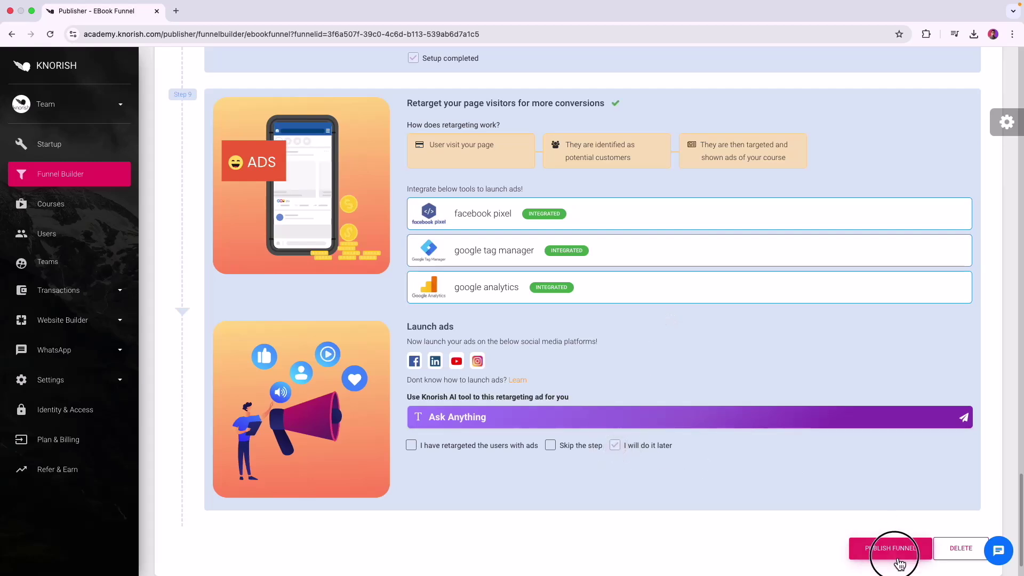
pyautogui.click(527, 388)
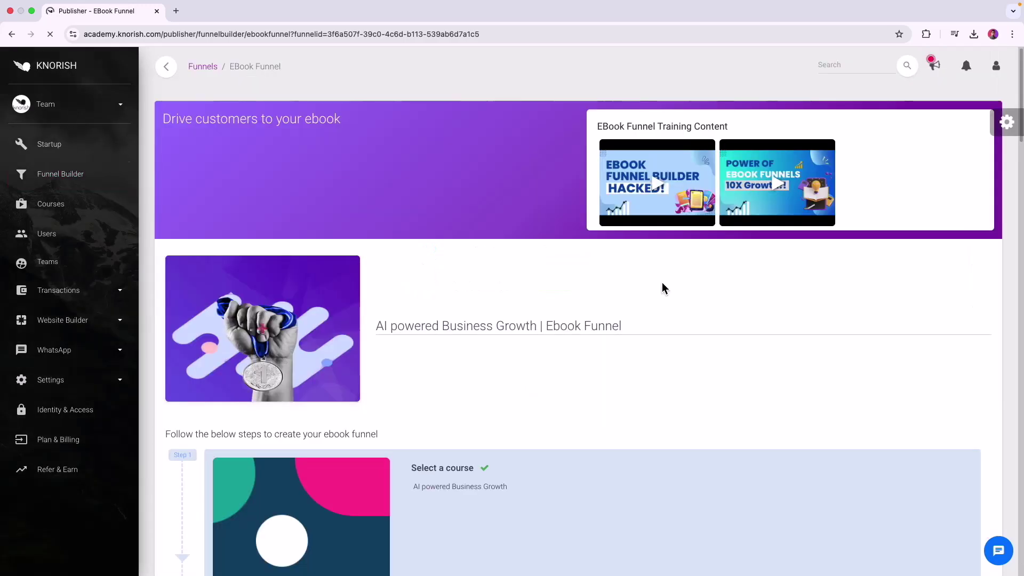
pyautogui.scroll(15, 613, 355)
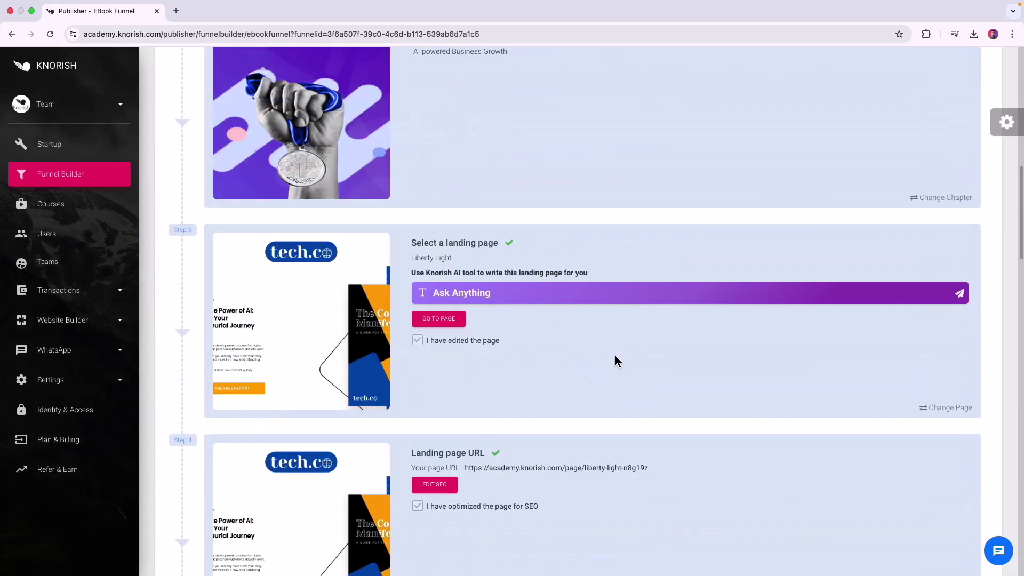
pyautogui.scroll(-15, 616, 362)
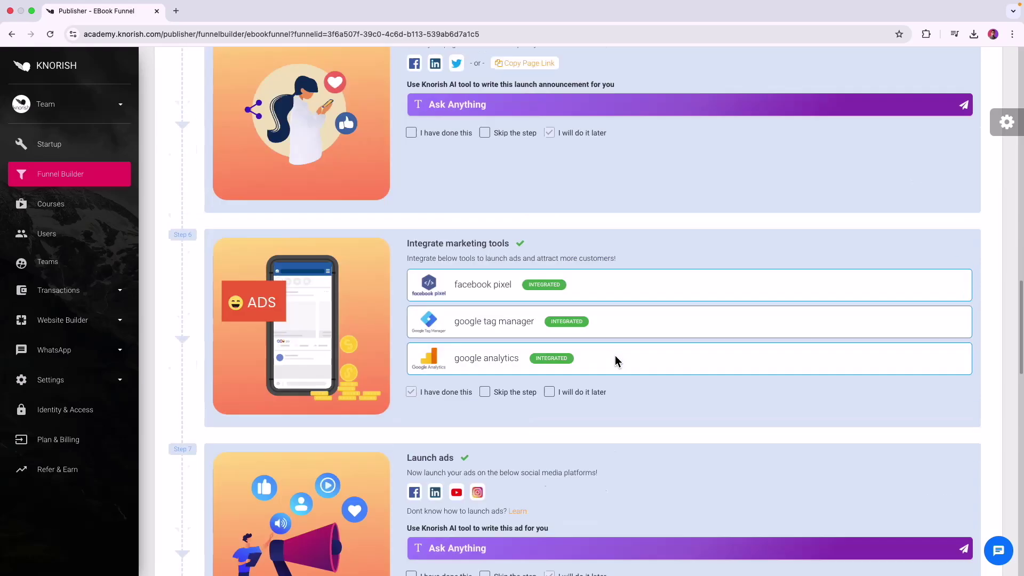